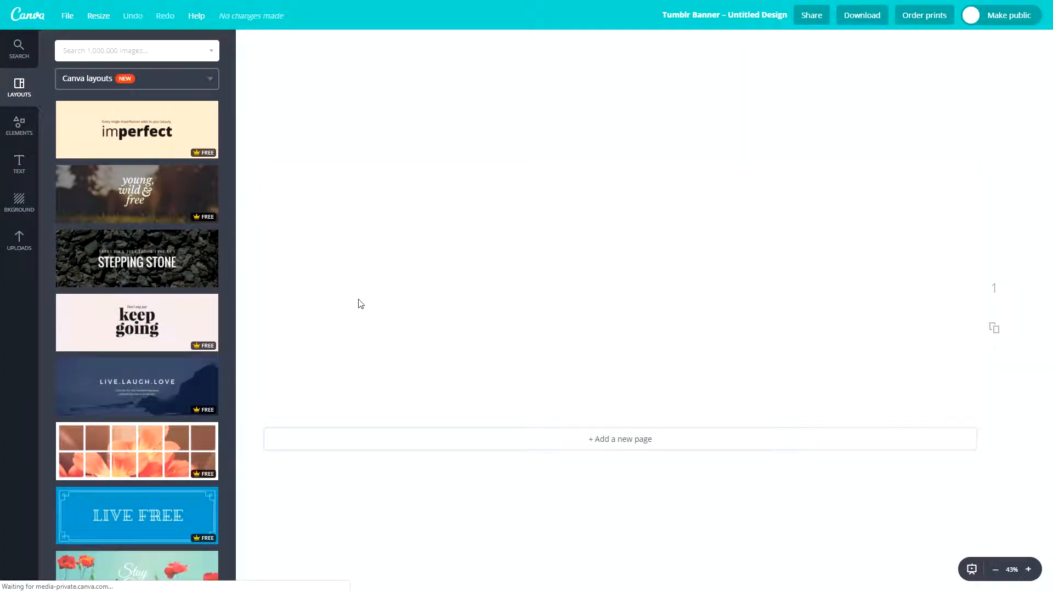
Title the design "tumblr banner" and save it
{"action": "scroll", "coordinate": [135, 396], "scroll_direction": "down", "scroll_amount": 10}
{"action": "scroll", "coordinate": [134, 395], "scroll_direction": "up", "scroll_amount": 10}
{"action": "left_click", "coordinate": [709, 16]}
{"action": "type", "text": "tumblr banner"}
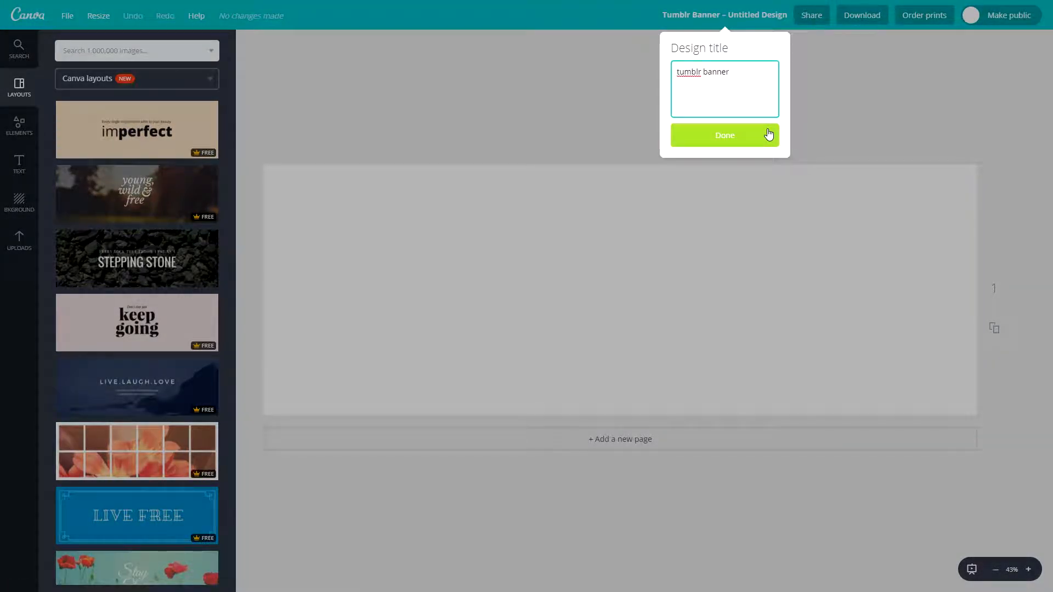
{"action": "left_click", "coordinate": [768, 134]}
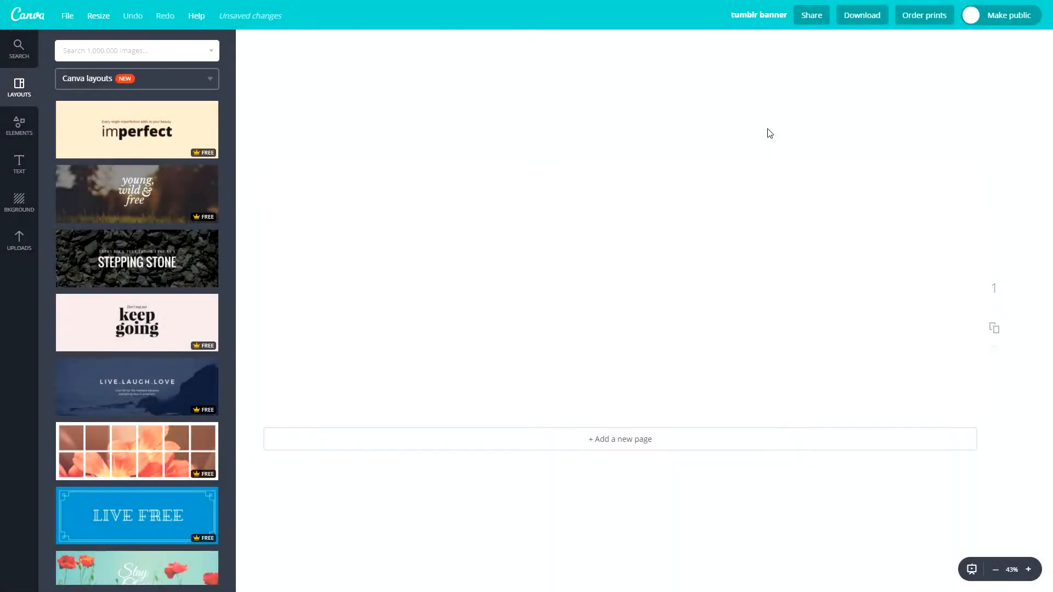
{"action": "left_click", "coordinate": [68, 14]}
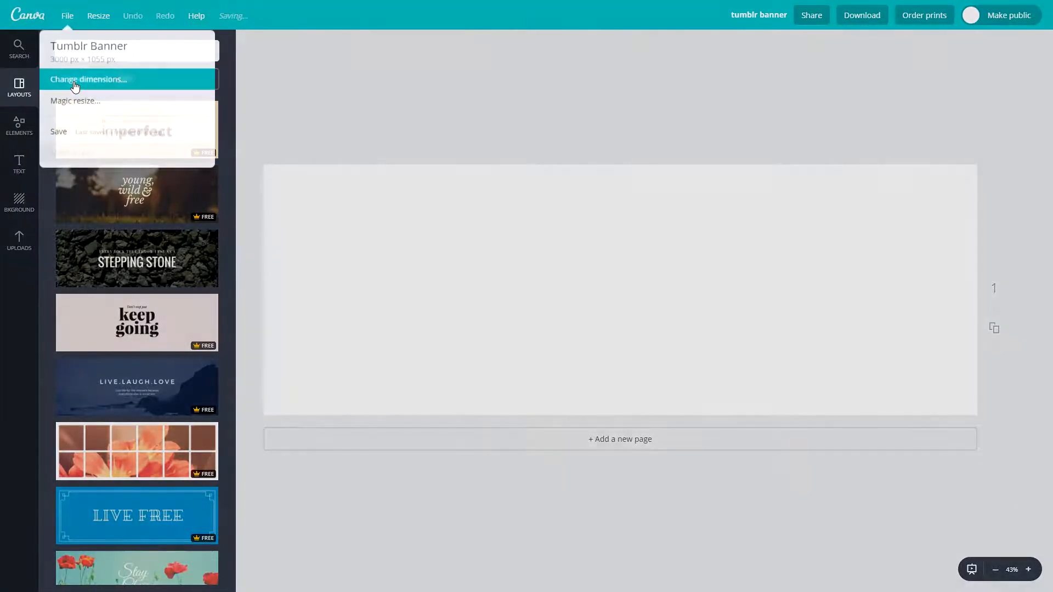
{"action": "left_click", "coordinate": [70, 133]}
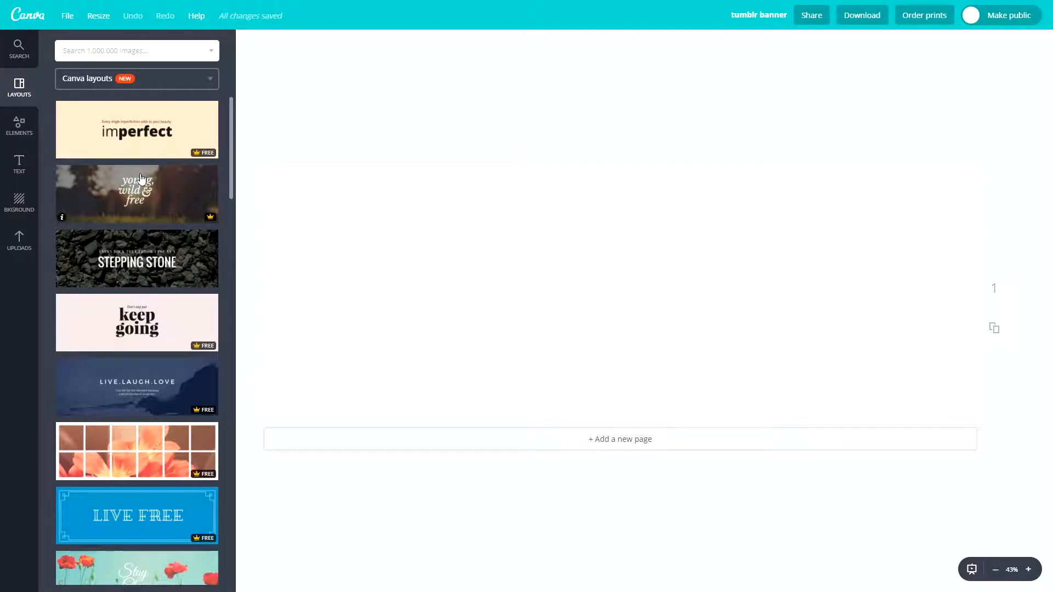
Look through the Canva layouts for a suitable banner design
{"action": "scroll", "coordinate": [140, 178], "scroll_direction": "down", "scroll_amount": 9}
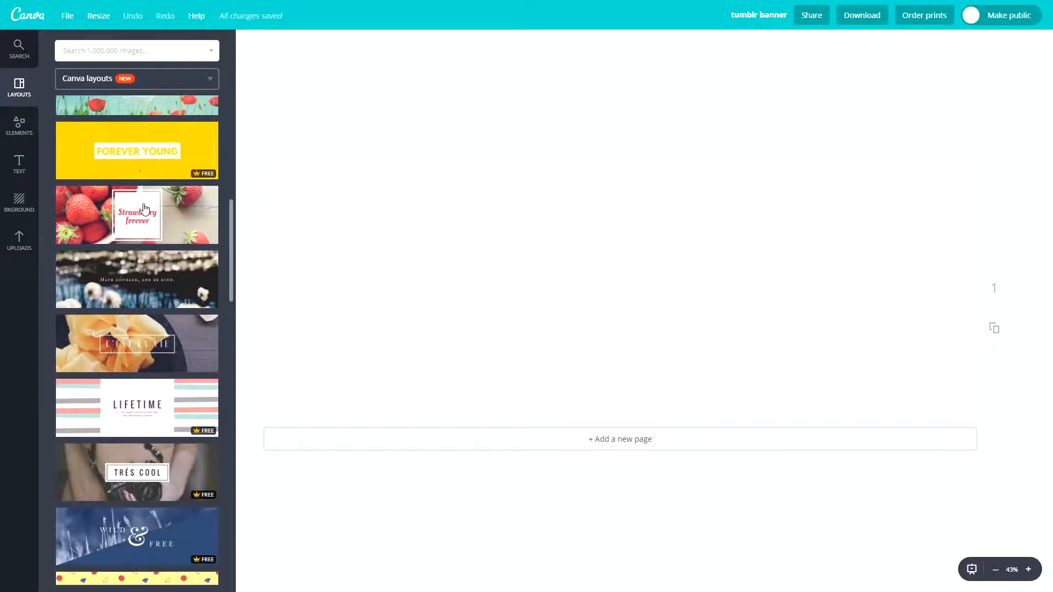
{"action": "scroll", "coordinate": [139, 195], "scroll_direction": "down", "scroll_amount": 5}
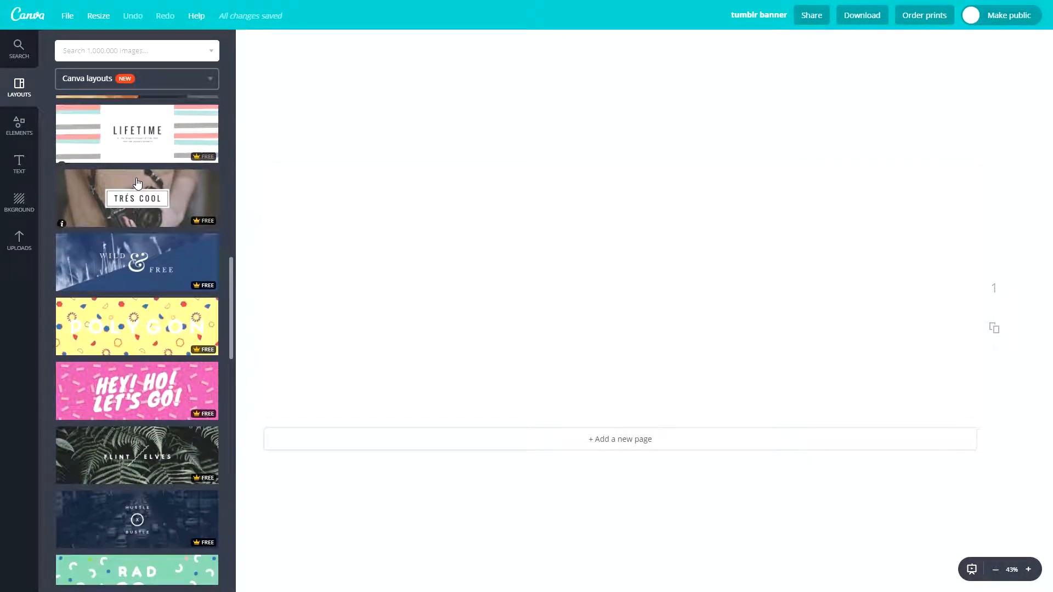
{"action": "scroll", "coordinate": [136, 184], "scroll_direction": "down", "scroll_amount": 4}
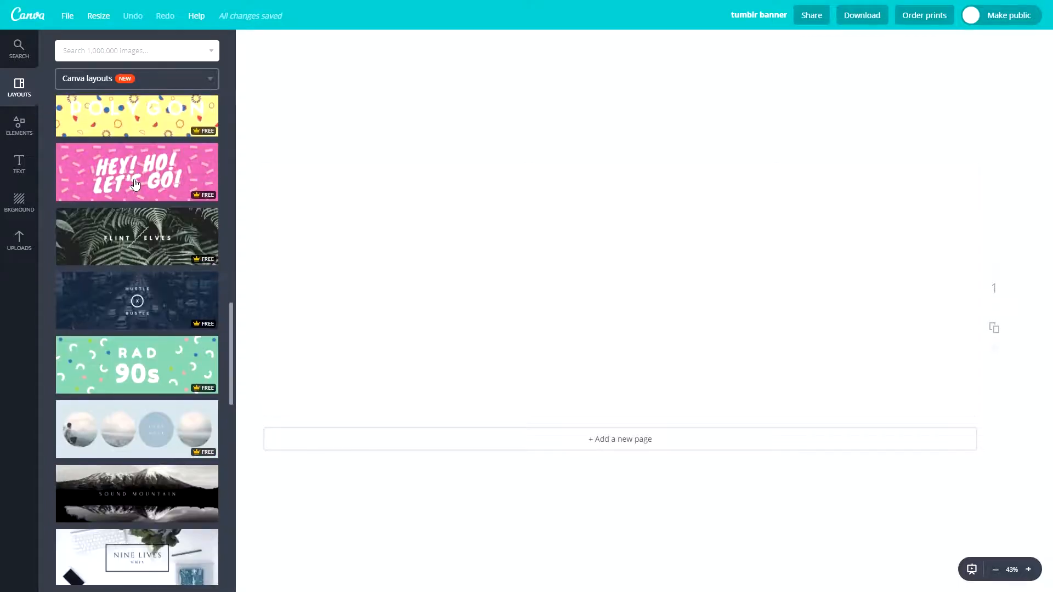
{"action": "scroll", "coordinate": [187, 142], "scroll_direction": "down", "scroll_amount": 8}
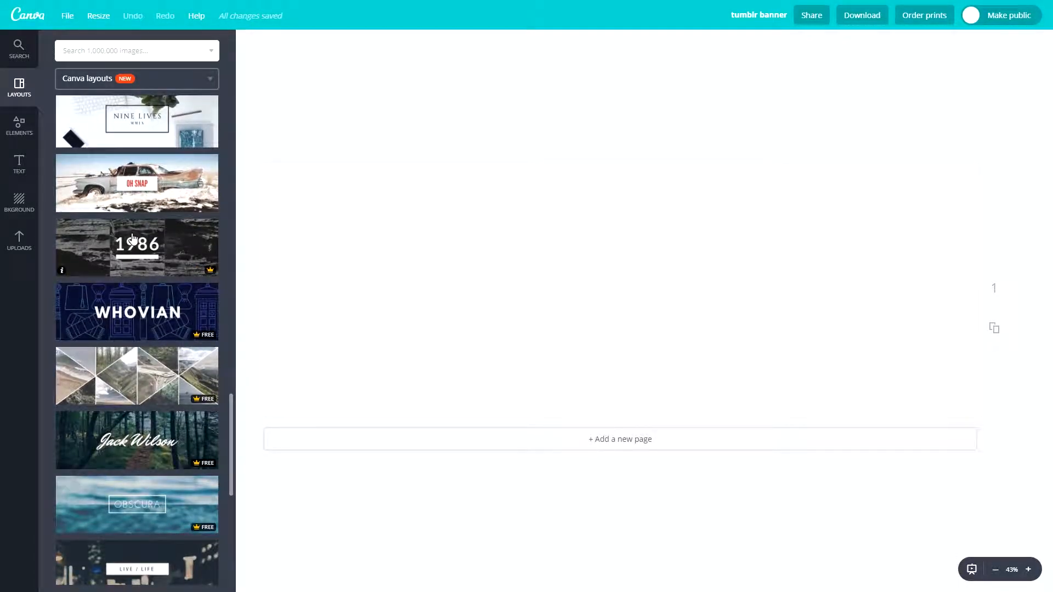
{"action": "scroll", "coordinate": [133, 237], "scroll_direction": "down", "scroll_amount": 7}
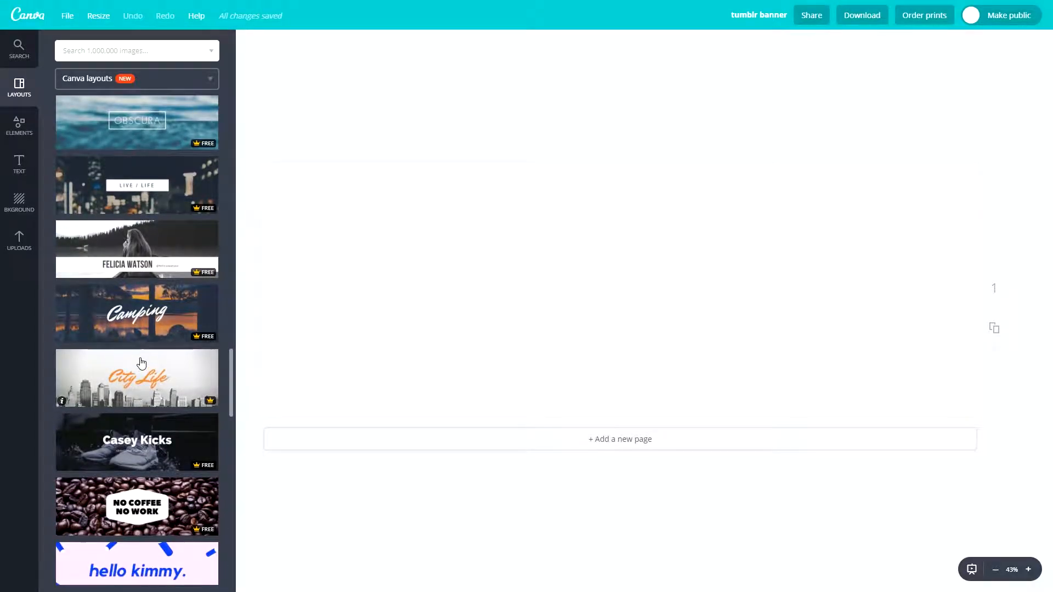
{"action": "scroll", "coordinate": [132, 373], "scroll_direction": "down", "scroll_amount": 4}
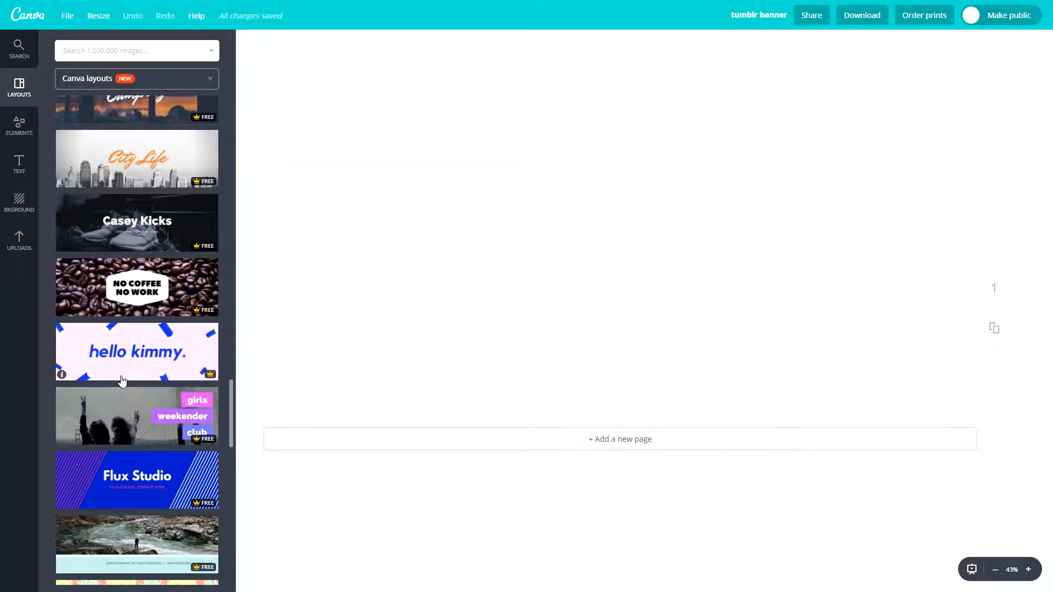
{"action": "scroll", "coordinate": [117, 396], "scroll_direction": "down", "scroll_amount": 4}
{"action": "scroll", "coordinate": [117, 397], "scroll_direction": "down", "scroll_amount": 3}
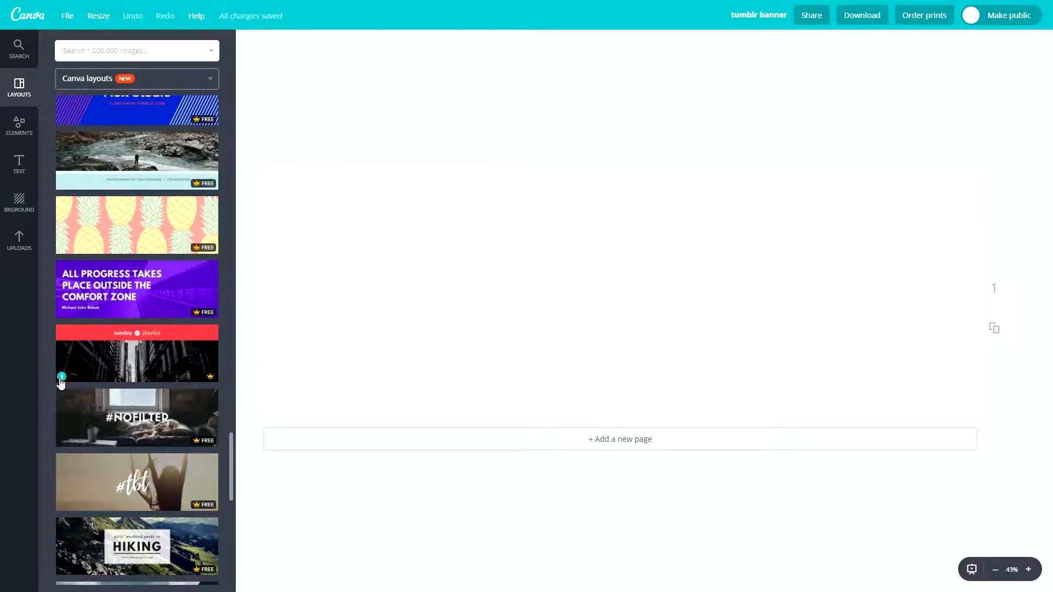
{"action": "scroll", "coordinate": [97, 363], "scroll_direction": "down", "scroll_amount": 4}
{"action": "scroll", "coordinate": [96, 362], "scroll_direction": "down", "scroll_amount": 2}
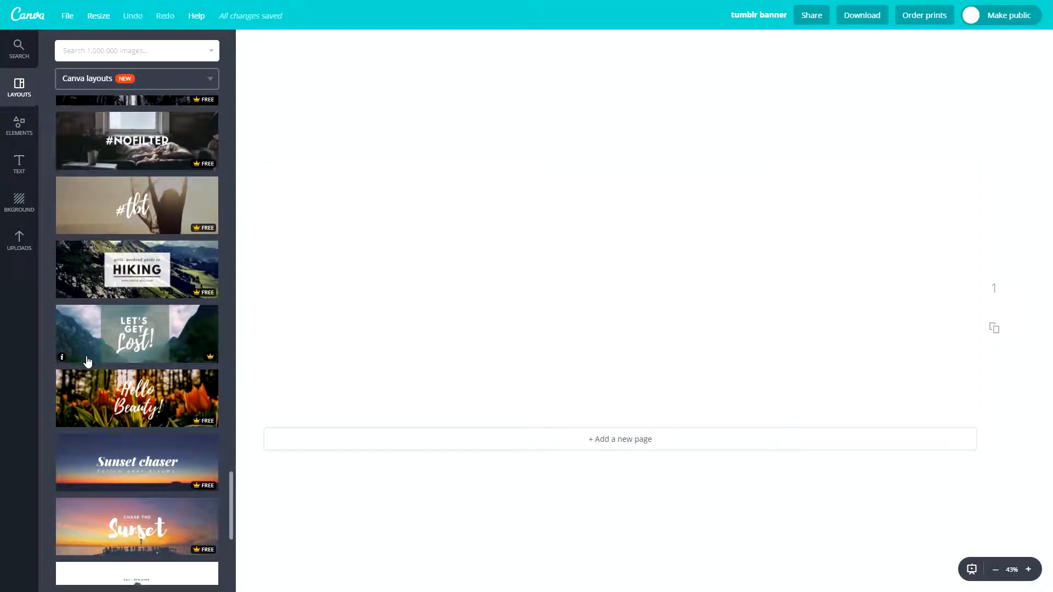
{"action": "scroll", "coordinate": [89, 346], "scroll_direction": "down", "scroll_amount": 3}
{"action": "scroll", "coordinate": [89, 345], "scroll_direction": "up", "scroll_amount": 10}
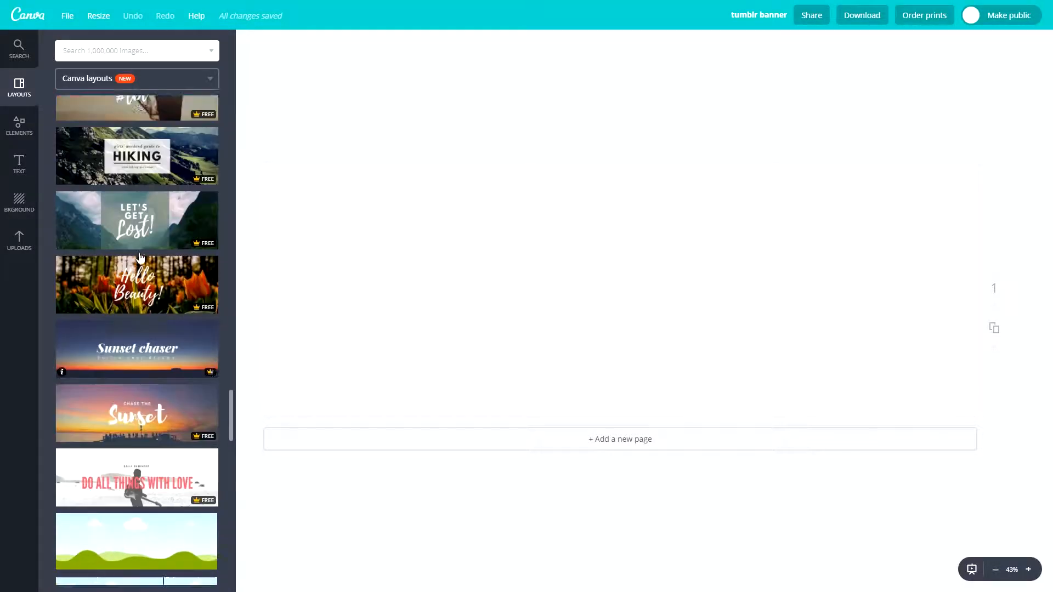
{"action": "scroll", "coordinate": [135, 313], "scroll_direction": "up", "scroll_amount": 13}
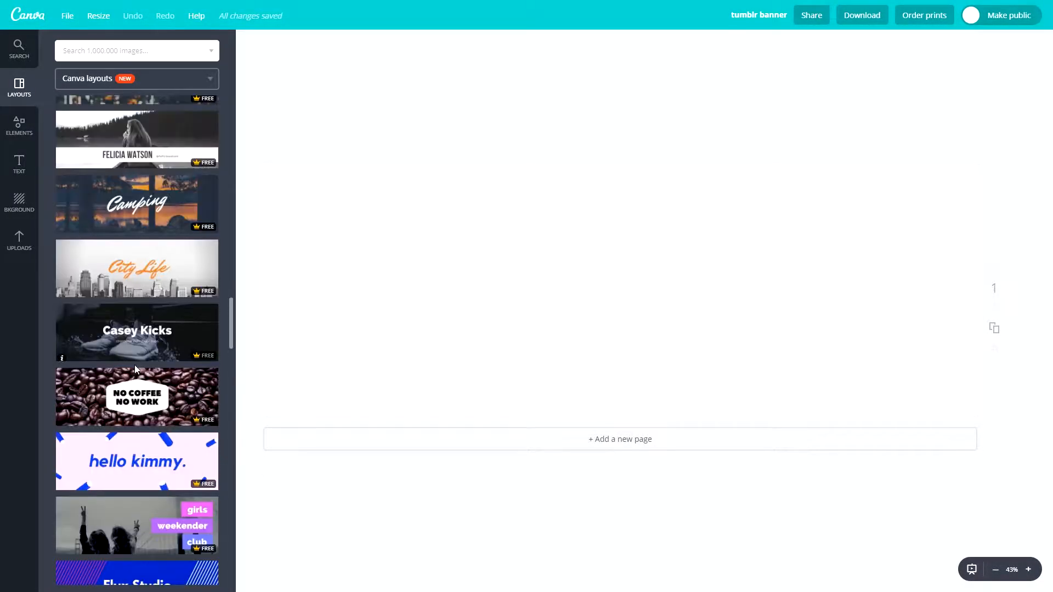
{"action": "scroll", "coordinate": [142, 371], "scroll_direction": "up", "scroll_amount": 15}
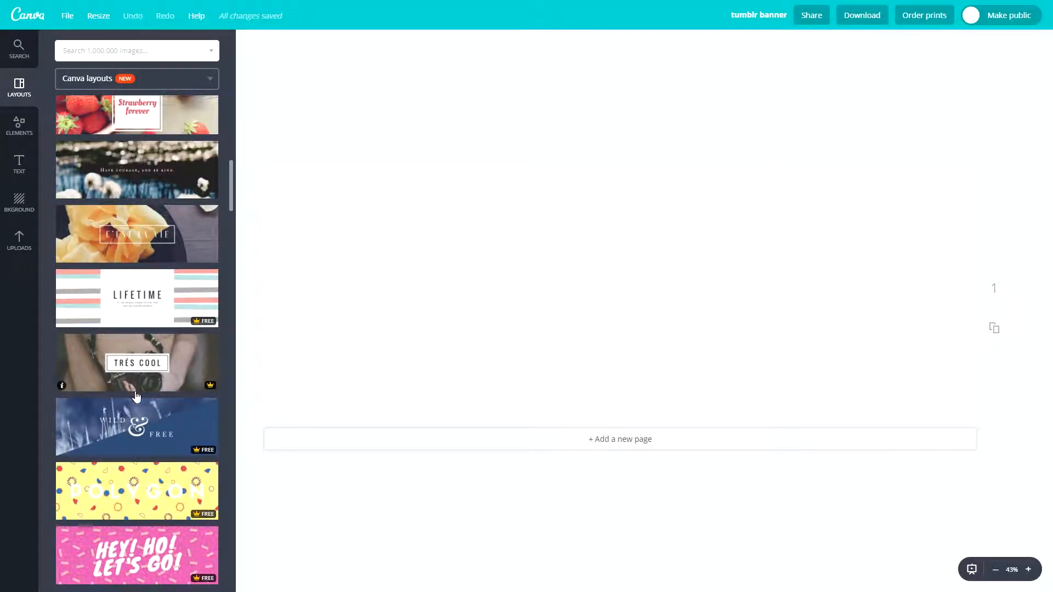
{"action": "scroll", "coordinate": [137, 329], "scroll_direction": "up", "scroll_amount": 10}
Apply the cream "imperfect" layout and replace its headline words "im" with "black" and "perfect" with "brick"
{"action": "left_click", "coordinate": [157, 135]}
{"action": "left_click", "coordinate": [484, 310]}
{"action": "left_click", "coordinate": [483, 310]}
{"action": "double_click", "coordinate": [492, 310]}
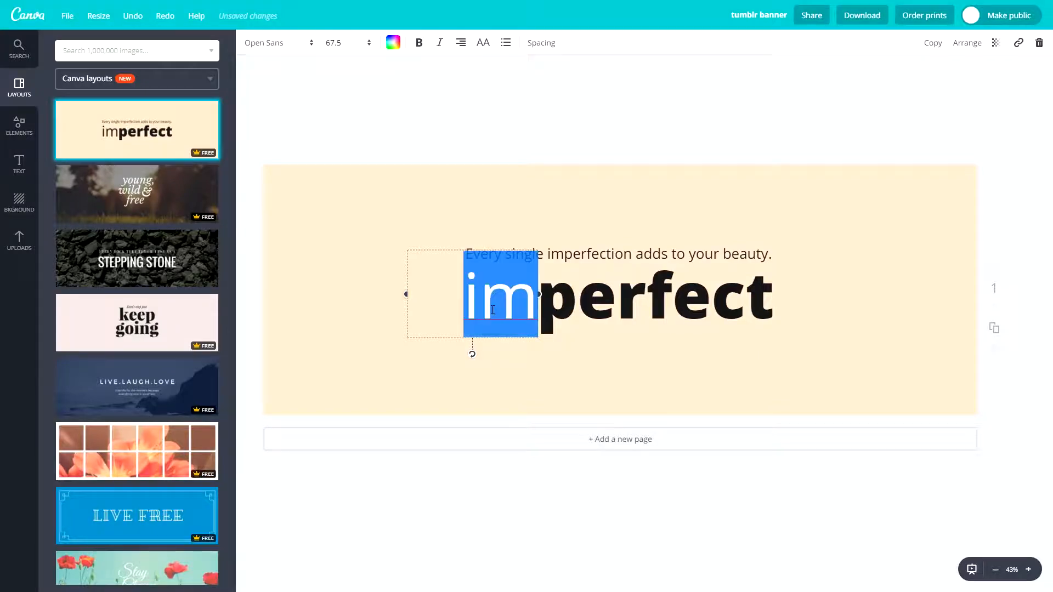
{"action": "type", "text": "black"}
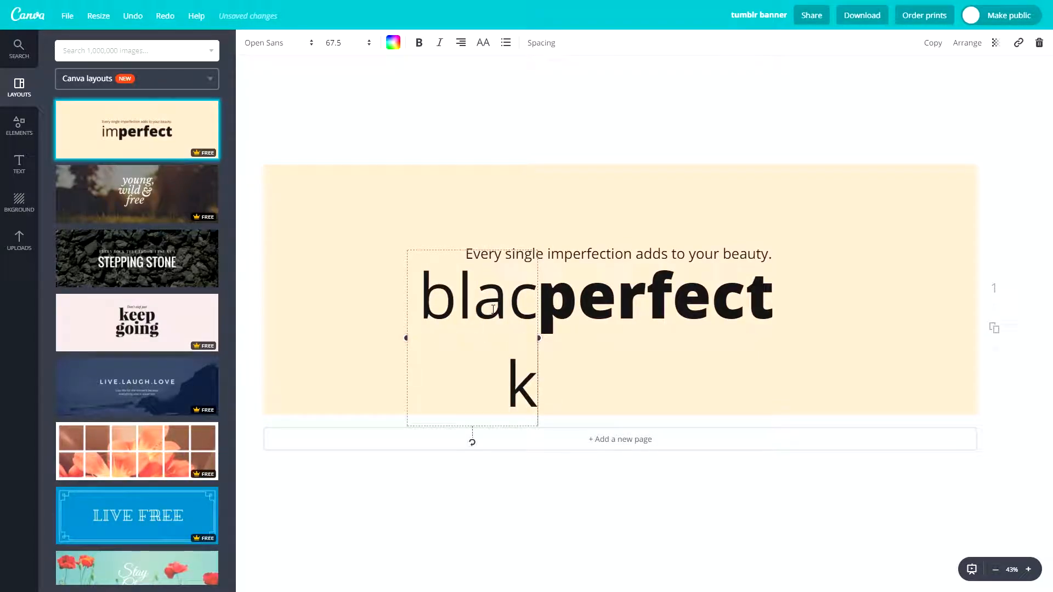
{"action": "double_click", "coordinate": [623, 286]}
{"action": "type", "text": "brick"}
Widen the "black" text box so the word fits on one line, and close the gap between "black" and "brick"
{"action": "left_click", "coordinate": [435, 338]}
{"action": "left_click_drag", "start_coordinate": [404, 336], "coordinate": [369, 335]}
{"action": "key", "text": "Escape"}
{"action": "left_click_drag", "start_coordinate": [588, 315], "coordinate": [595, 315]}
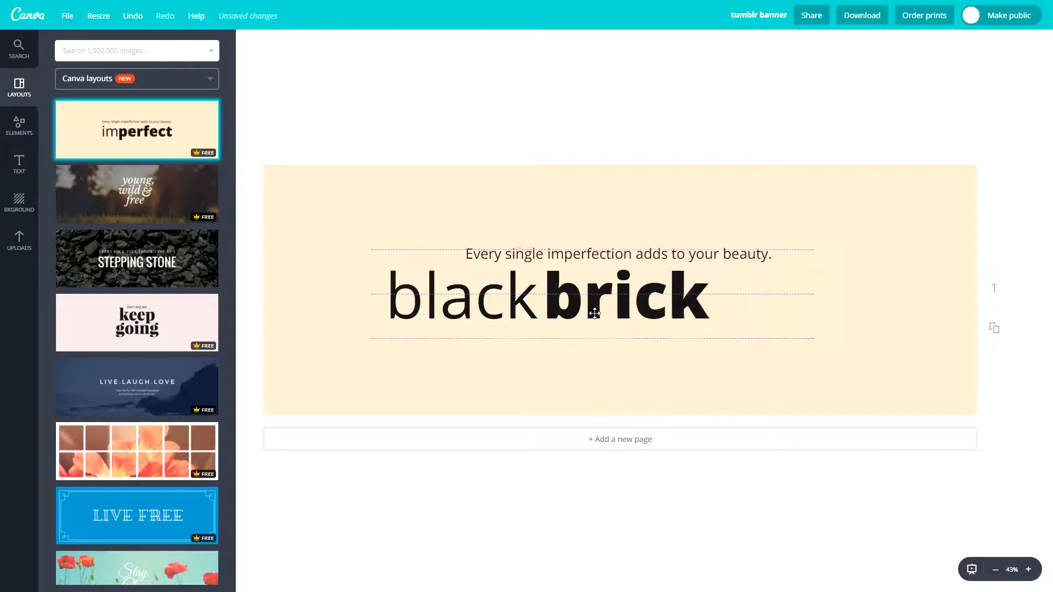
{"action": "left_click_drag", "start_coordinate": [499, 301], "coordinate": [503, 301]}
{"action": "left_click", "coordinate": [492, 369]}
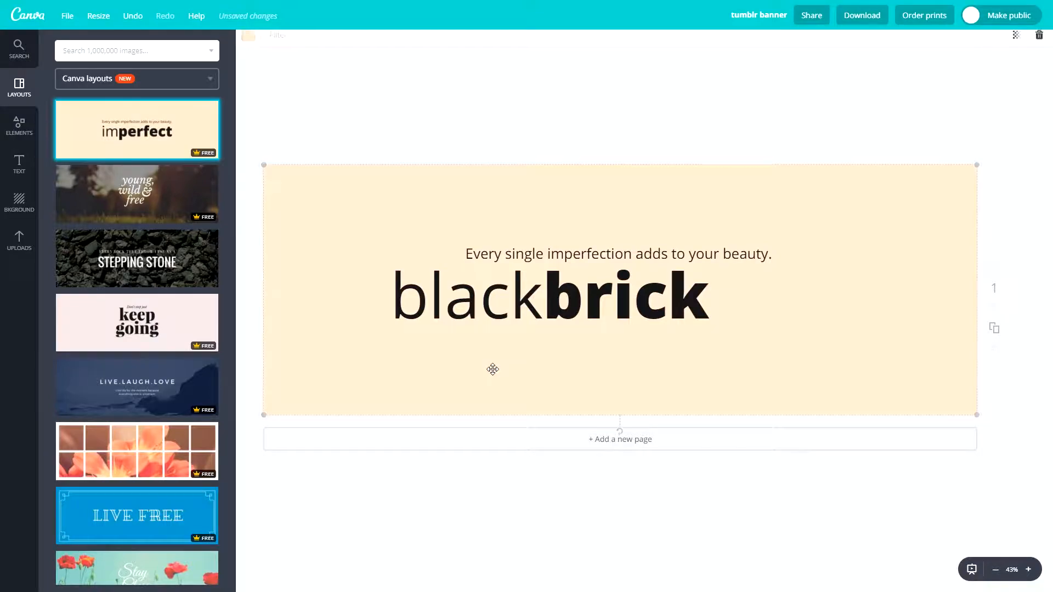
Replace the tagline above the headline with "The Ultimate Online Courses."
{"action": "triple_click", "coordinate": [648, 258]}
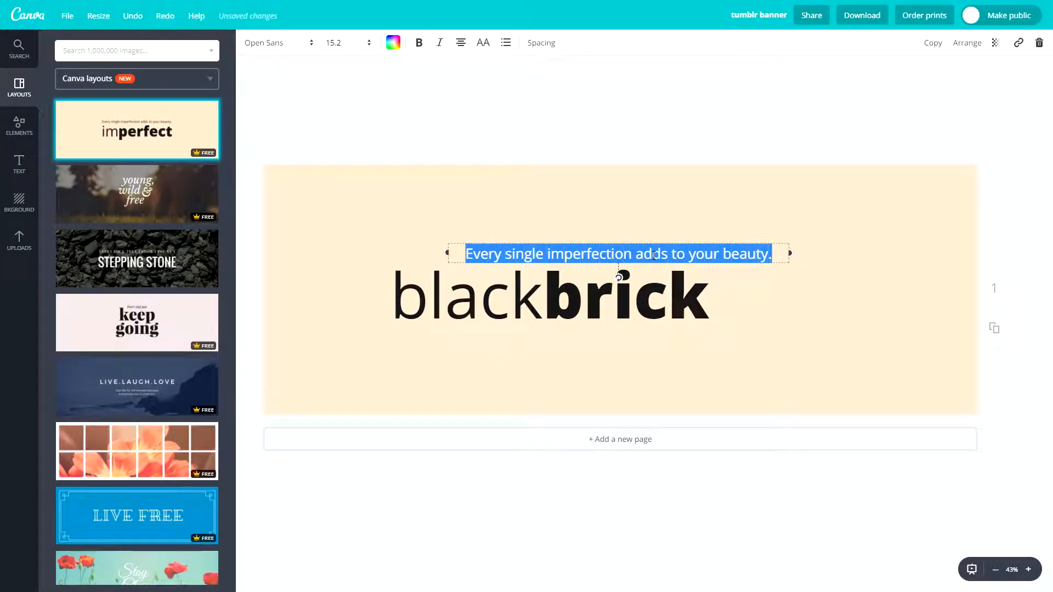
{"action": "key", "text": "BackSpace"}
{"action": "type", "text": "The Ultimate Online Courses."}
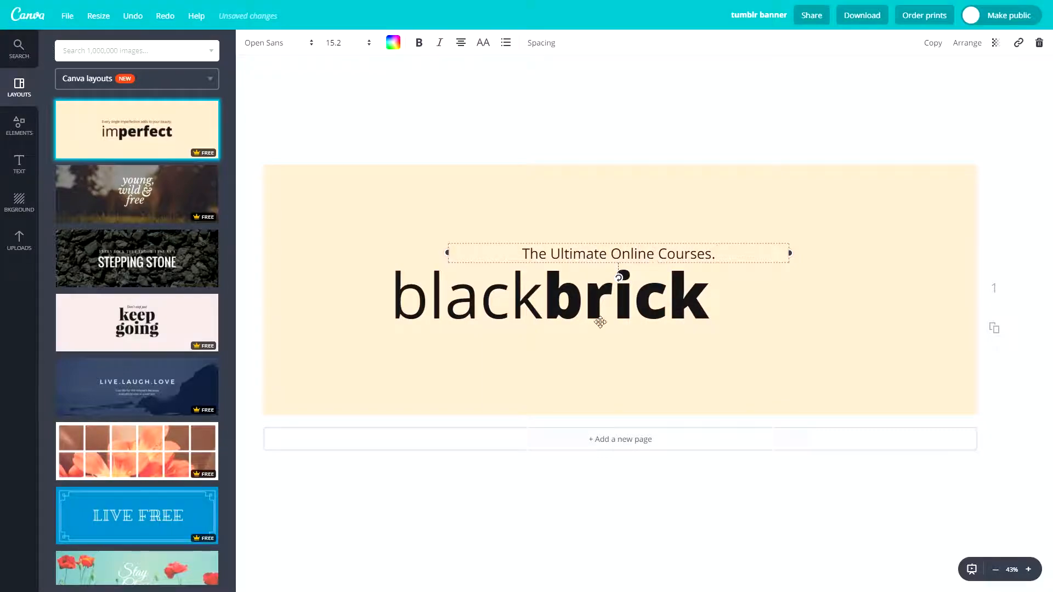
{"action": "left_click", "coordinate": [583, 390]}
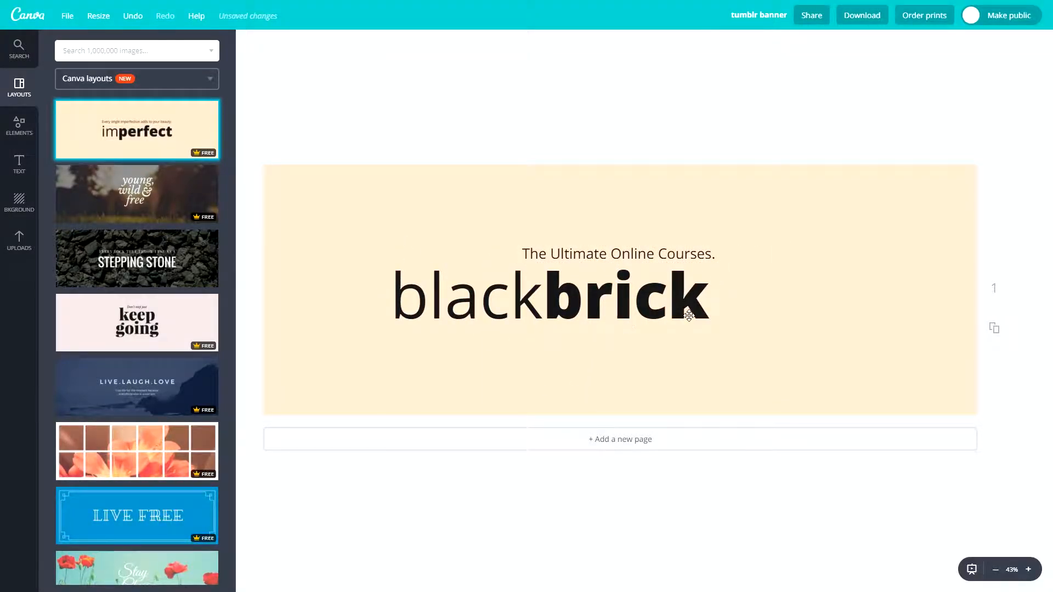
Extend the tagline to "The Ultimate Online Courses, Go From Beginner To Professional." and widen its text box to fit one line
{"action": "left_click", "coordinate": [588, 264]}
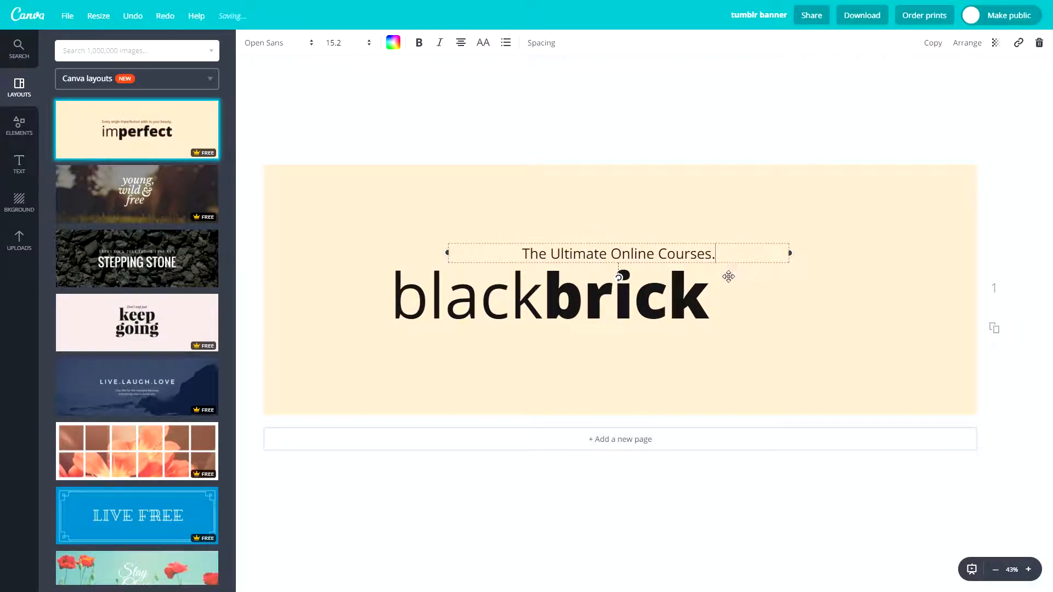
{"action": "type", "text": "Go "}
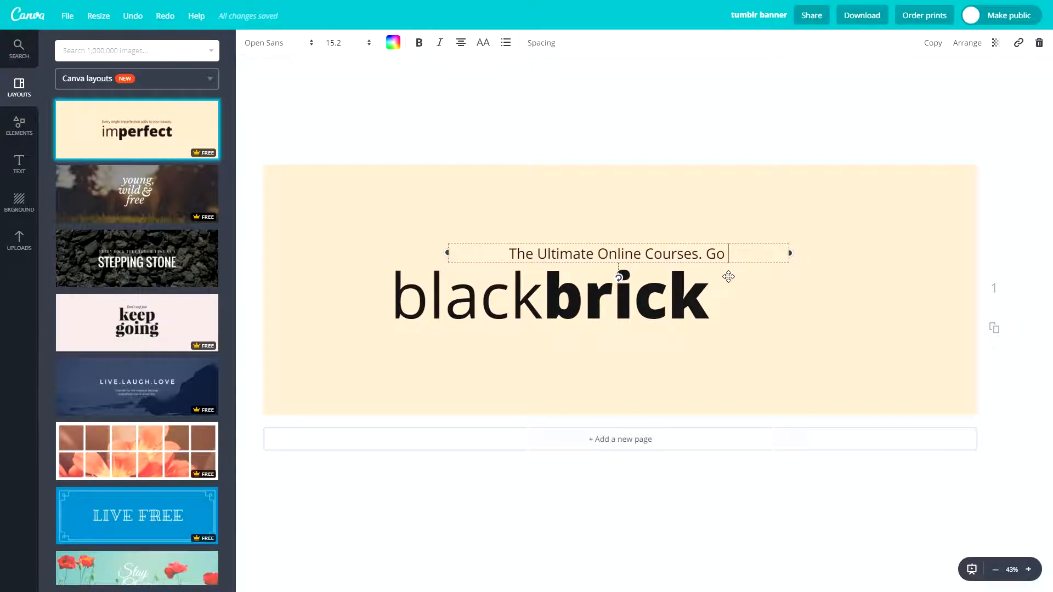
{"action": "type", "text": "From Beginner To Professional"}
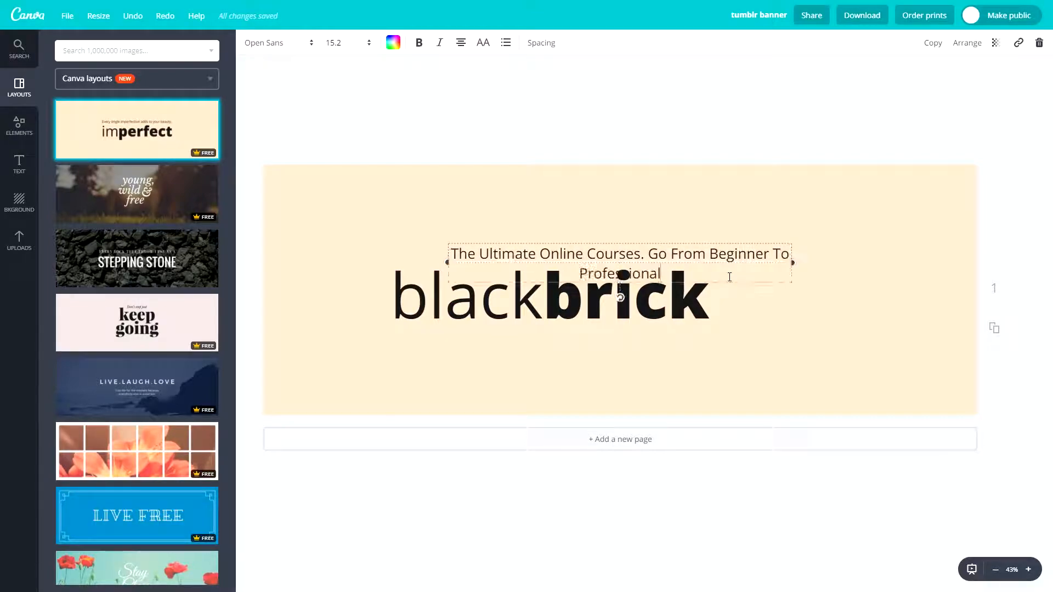
{"action": "type", "text": "."}
{"action": "left_click_drag", "start_coordinate": [449, 262], "coordinate": [361, 253]}
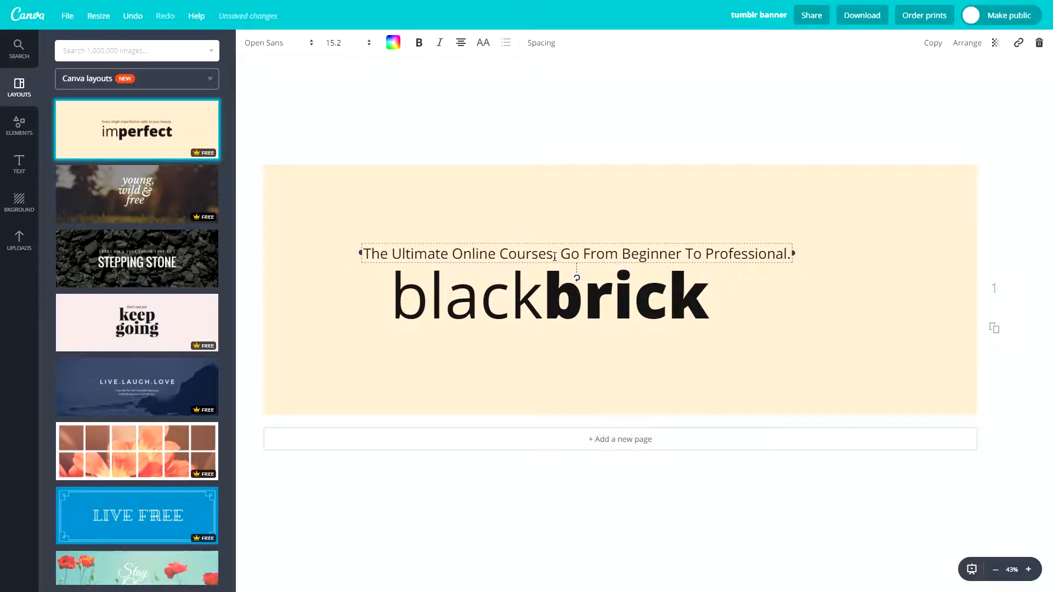
{"action": "key", "text": "BackSpace"}
{"action": "key", "text": "BackSpace"}
{"action": "type", "text": ","}
{"action": "left_click", "coordinate": [867, 312]}
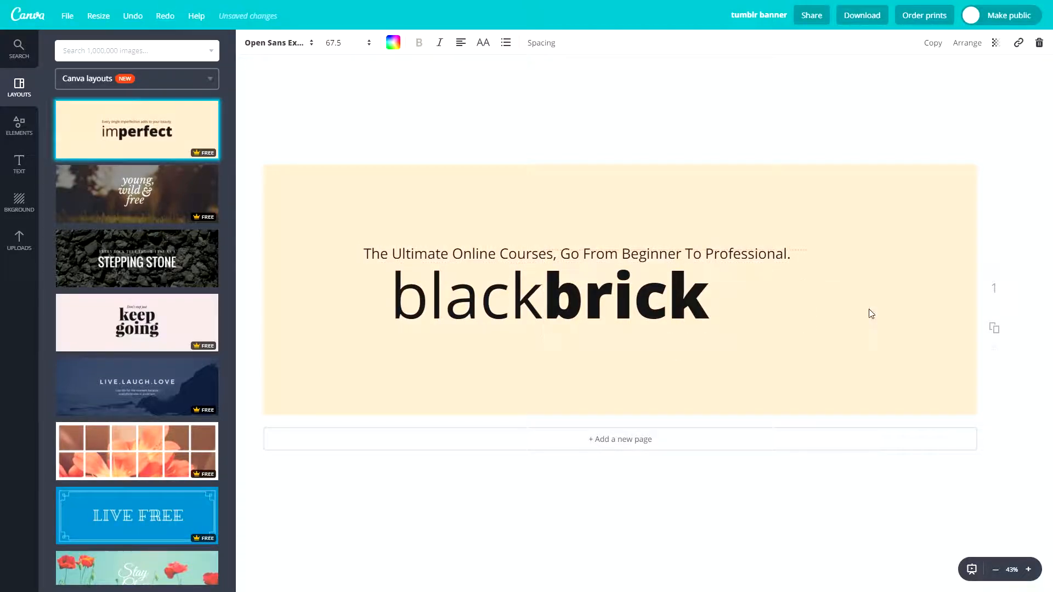
Move "black" and "brick" left so the headline starts flush with the tagline's left edge
{"action": "left_click", "coordinate": [567, 307]}
{"action": "left_click_drag", "start_coordinate": [465, 315], "coordinate": [438, 314]}
{"action": "left_click_drag", "start_coordinate": [595, 295], "coordinate": [569, 296]}
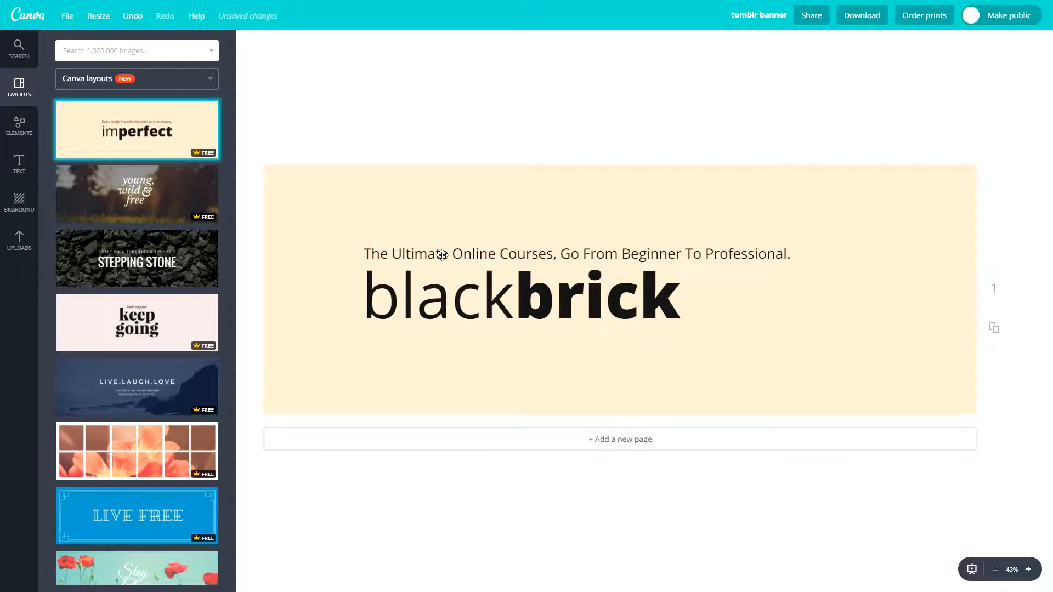
Try blue and pink as the banner's background colour, and undo the colour changes
{"action": "left_click", "coordinate": [337, 196]}
{"action": "left_click", "coordinate": [249, 42]}
{"action": "left_click", "coordinate": [297, 168]}
{"action": "left_click", "coordinate": [307, 184]}
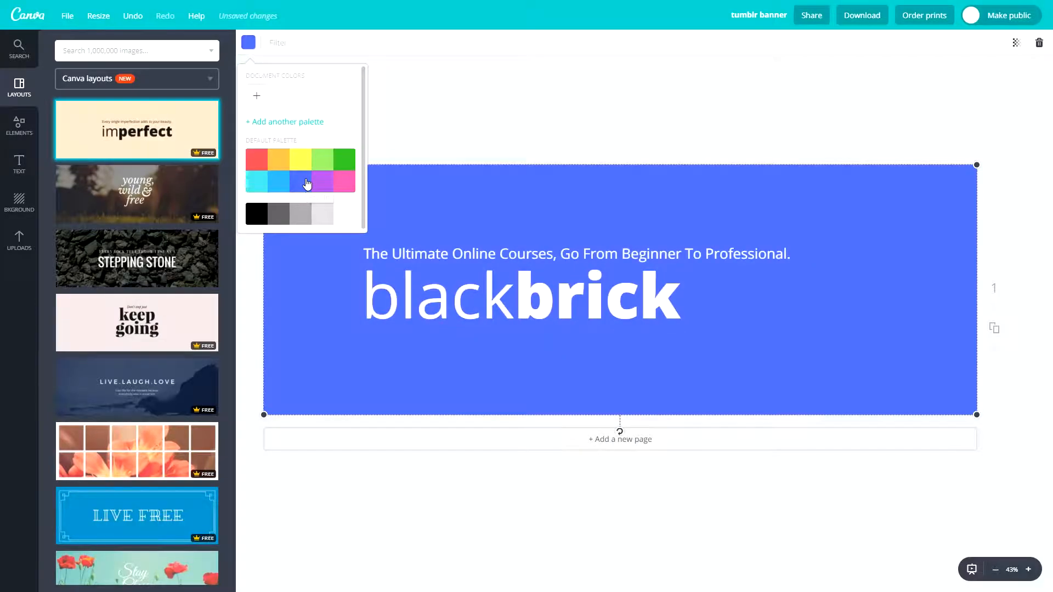
{"action": "left_click", "coordinate": [346, 185]}
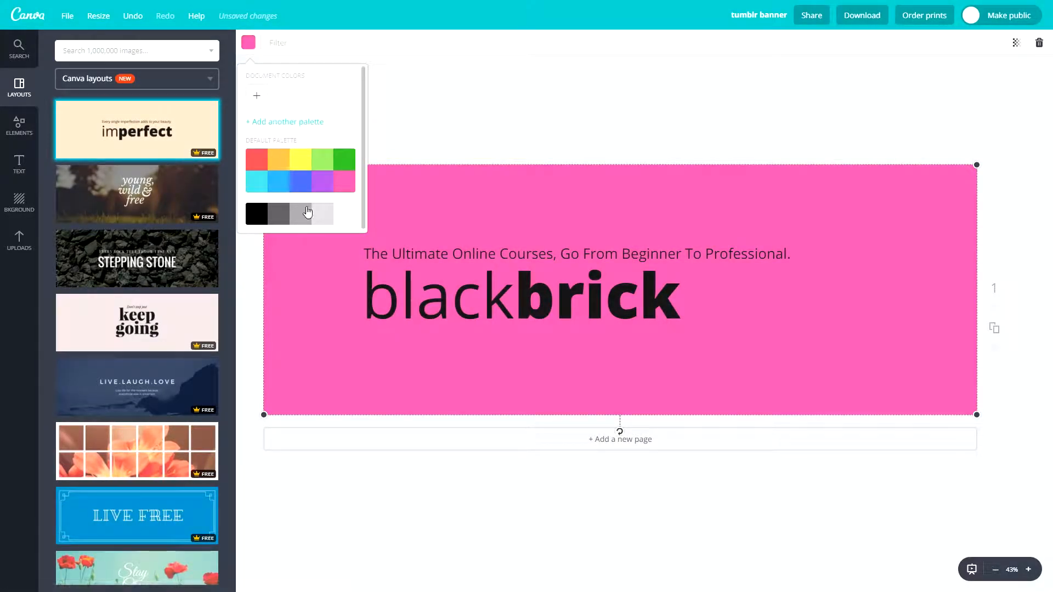
{"action": "key", "text": "ctrl+z"}
{"action": "key", "text": "ctrl+z"}
{"action": "key", "text": "ctrl+z"}
{"action": "left_click", "coordinate": [386, 100]}
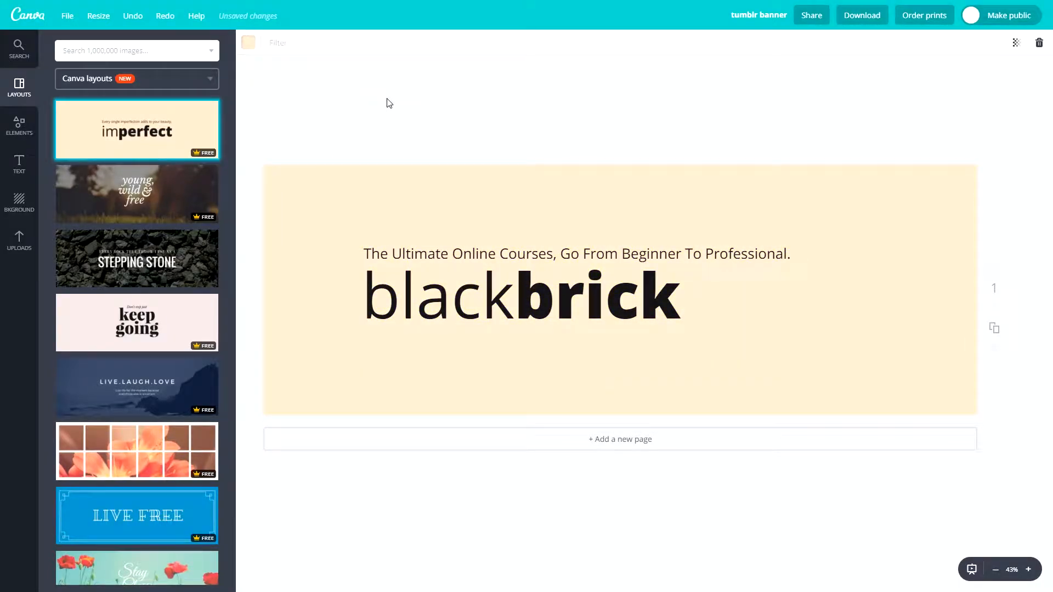
Set the tagline's font to Aileron Thin
{"action": "left_click", "coordinate": [492, 249]}
{"action": "left_click", "coordinate": [285, 40]}
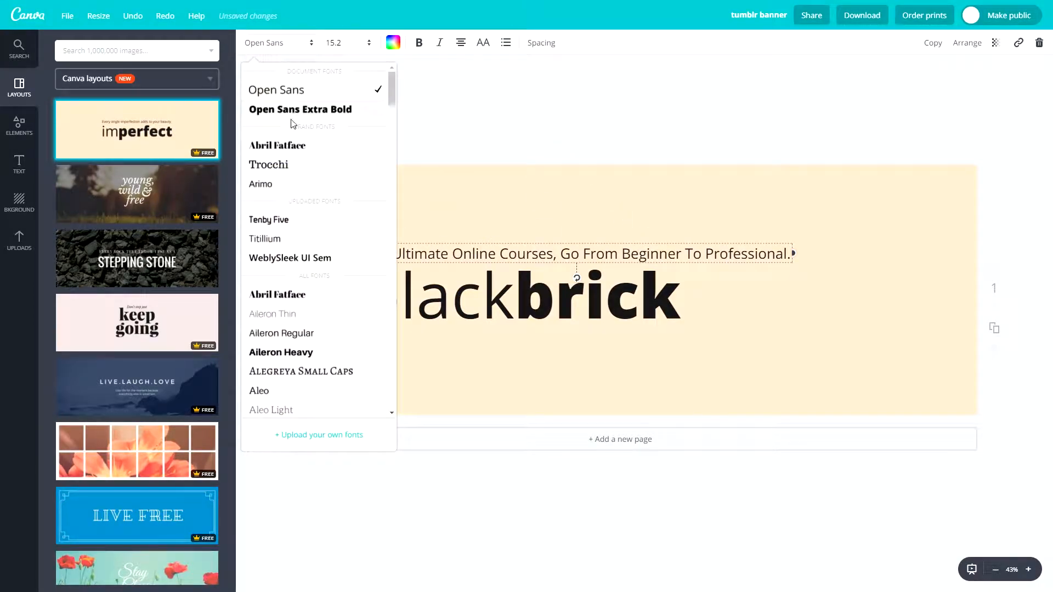
{"action": "scroll", "coordinate": [307, 273], "scroll_direction": "down", "scroll_amount": 1}
{"action": "scroll", "coordinate": [308, 276], "scroll_direction": "down", "scroll_amount": 2}
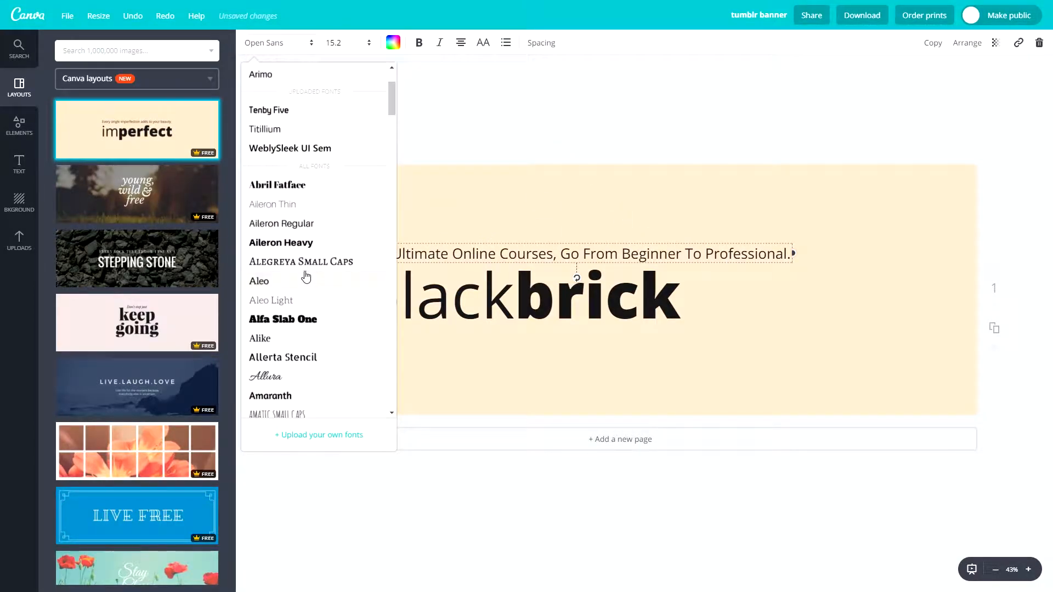
{"action": "left_click", "coordinate": [301, 204]}
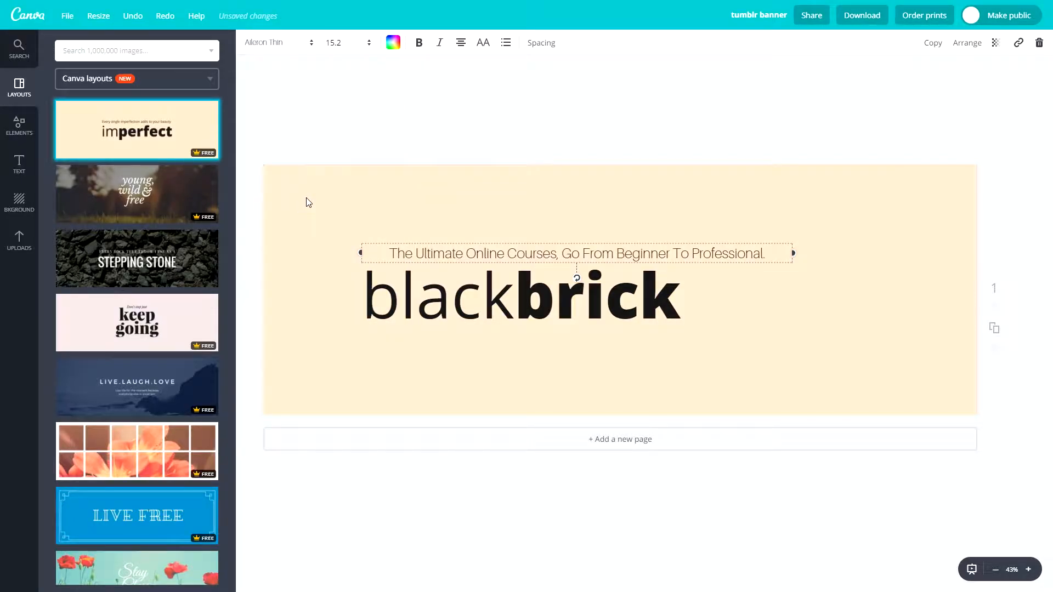
{"action": "left_click", "coordinate": [694, 137]}
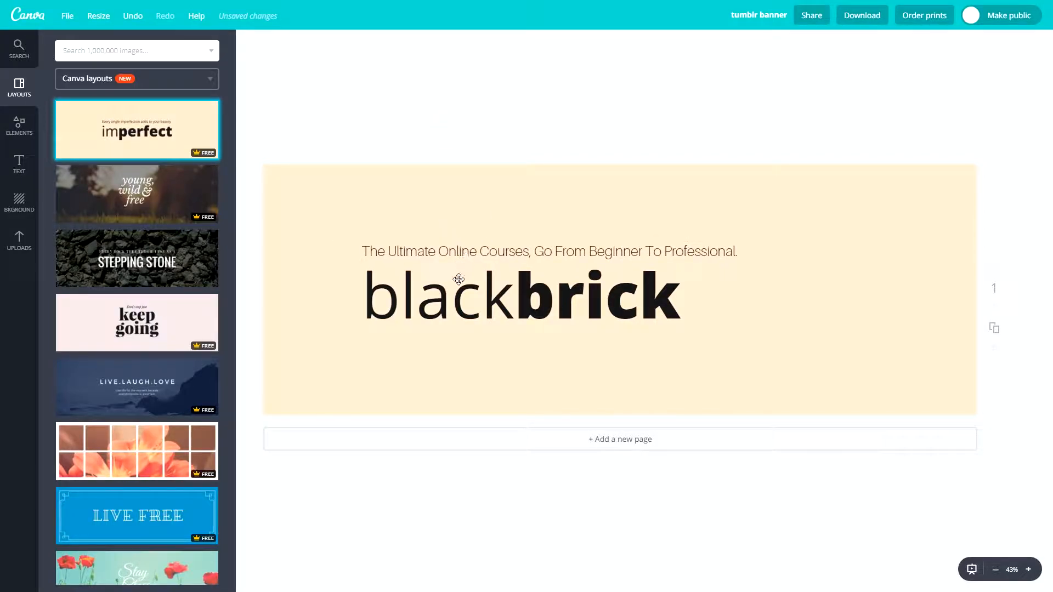
Add a second page to the design and apply the yellow "Forever Young" layout to it
{"action": "left_click", "coordinate": [424, 313]}
{"action": "left_click_drag", "start_coordinate": [612, 314], "coordinate": [611, 314]}
{"action": "scroll", "coordinate": [128, 293], "scroll_direction": "down", "scroll_amount": 5}
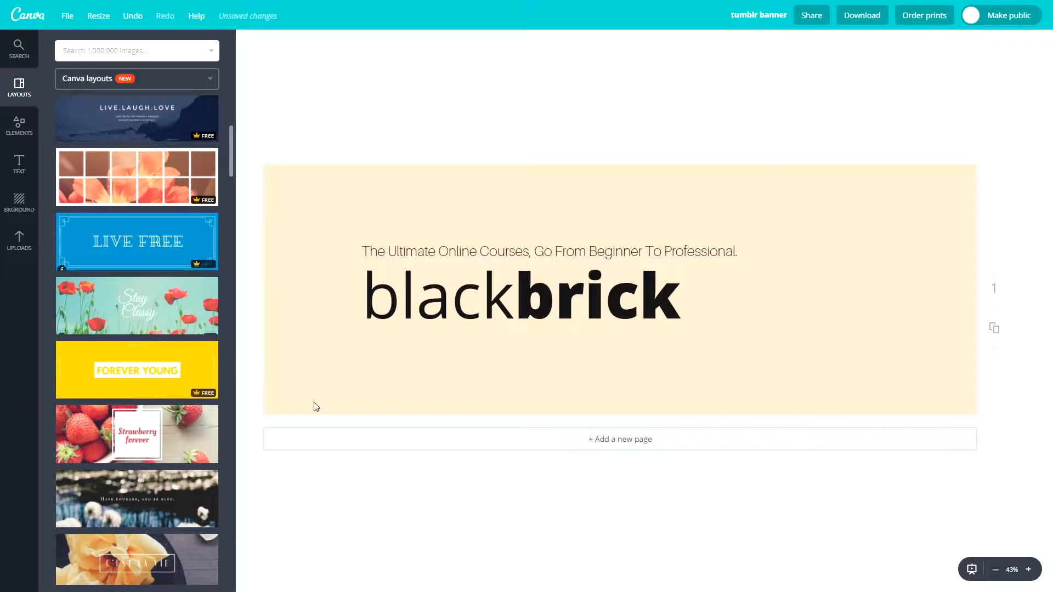
{"action": "left_click", "coordinate": [503, 439]}
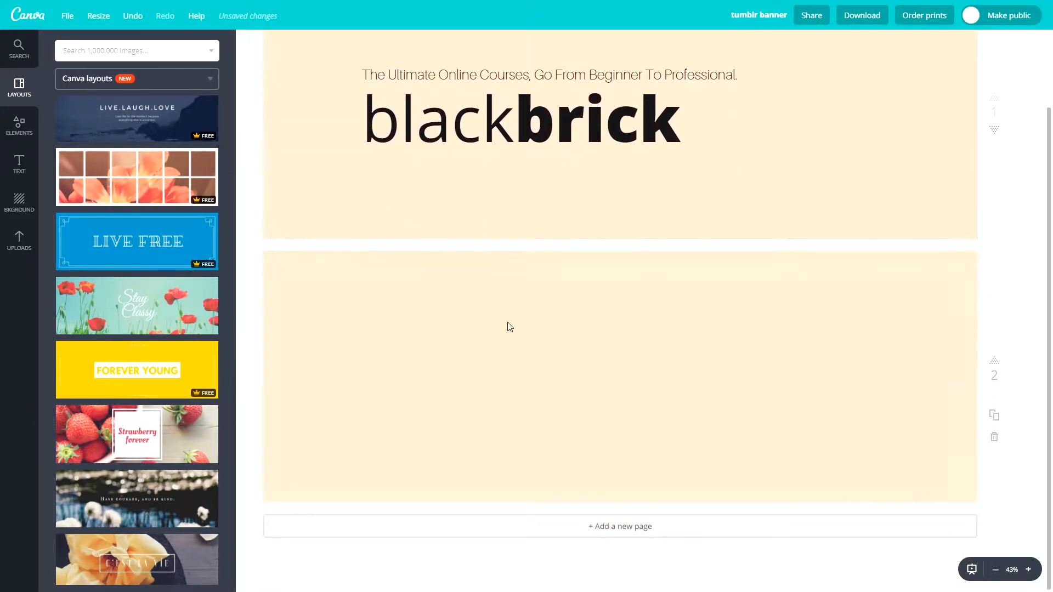
{"action": "left_click", "coordinate": [153, 364]}
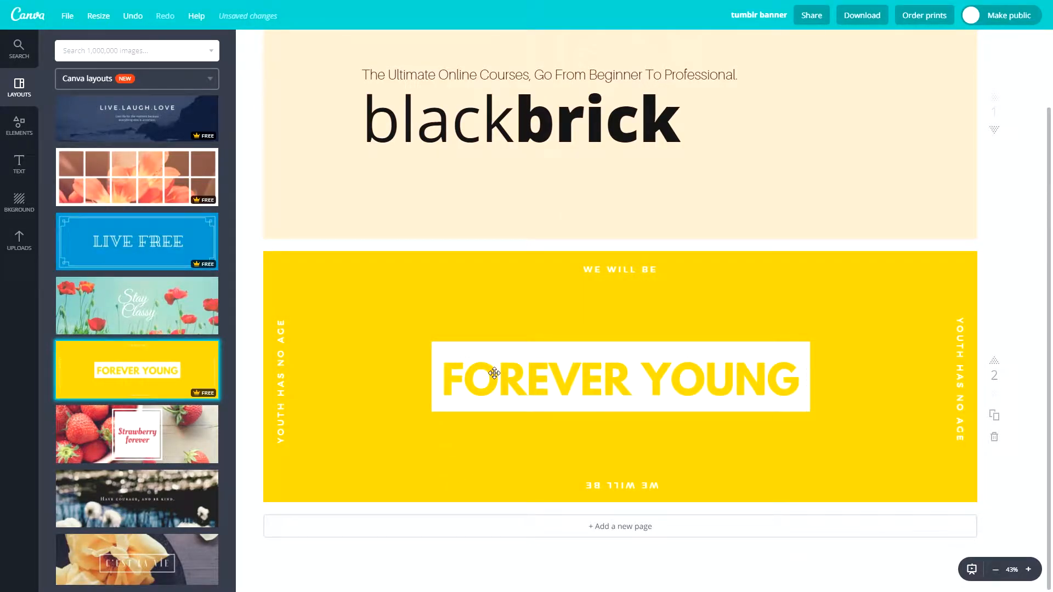
{"action": "triple_click", "coordinate": [561, 378]}
{"action": "left_click", "coordinate": [670, 307]}
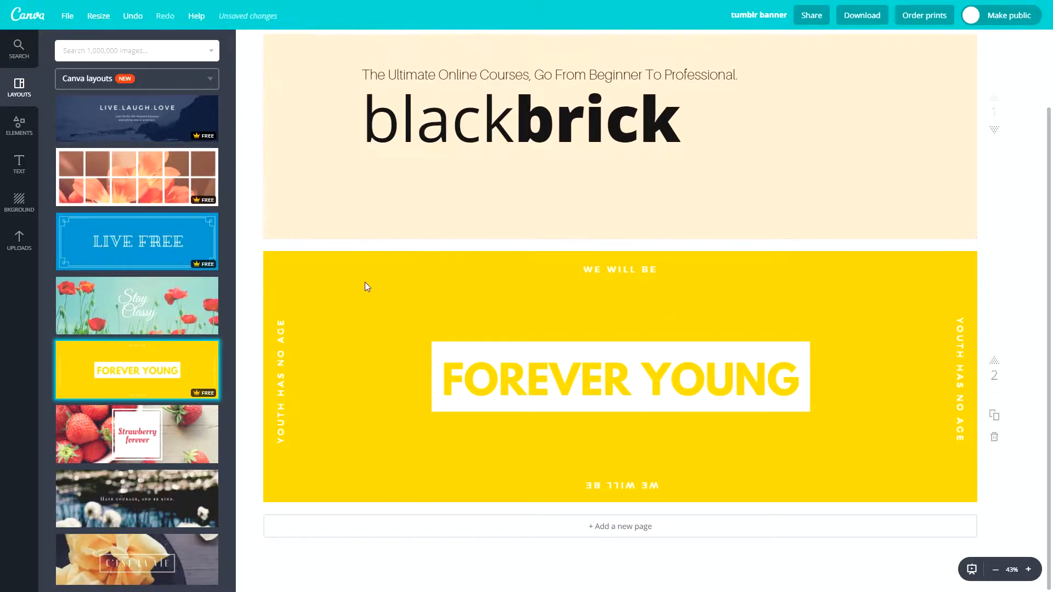
Delete the second page containing the "Forever Young" layout
{"action": "scroll", "coordinate": [373, 285], "scroll_direction": "up", "scroll_amount": 1}
{"action": "scroll", "coordinate": [377, 311], "scroll_direction": "up", "scroll_amount": 1}
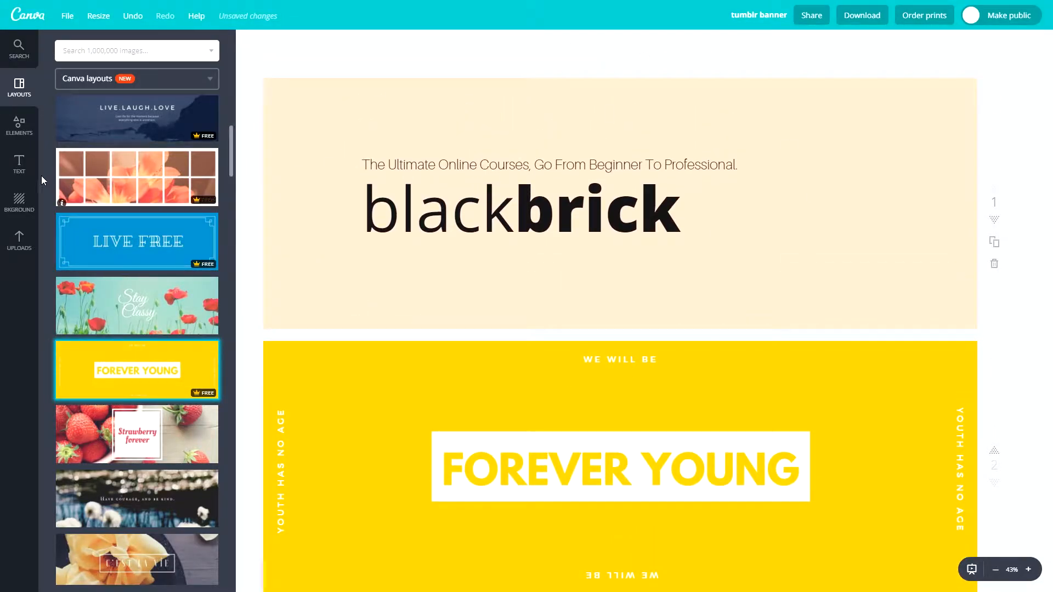
{"action": "scroll", "coordinate": [579, 446], "scroll_direction": "down", "scroll_amount": 3}
{"action": "left_click", "coordinate": [993, 436]}
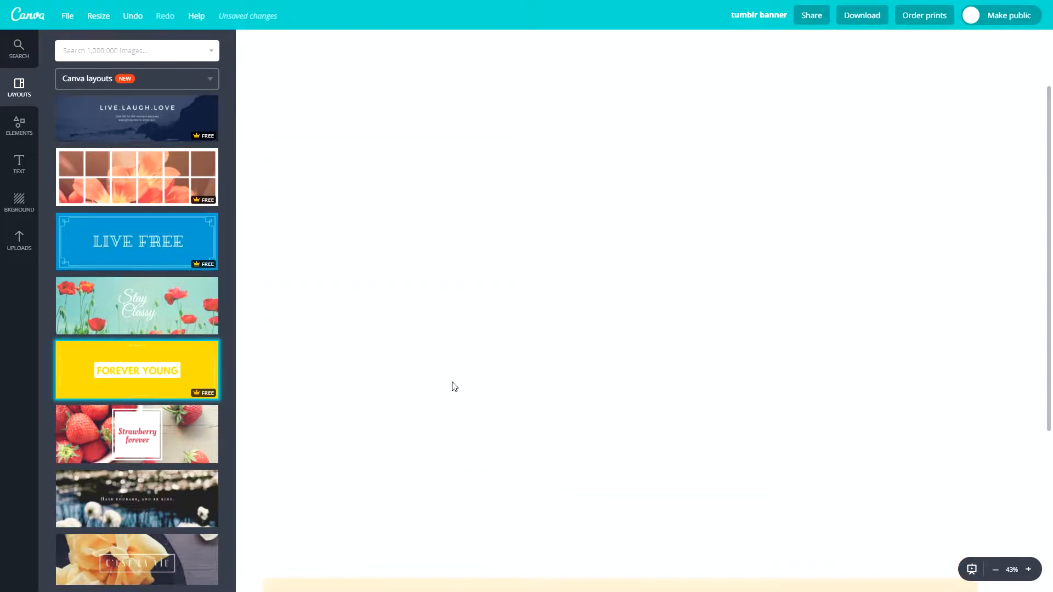
Insert a solid square shape, shrink it to about half its size and place it overhanging the banner's bottom-right corner
{"action": "left_click", "coordinate": [19, 125]}
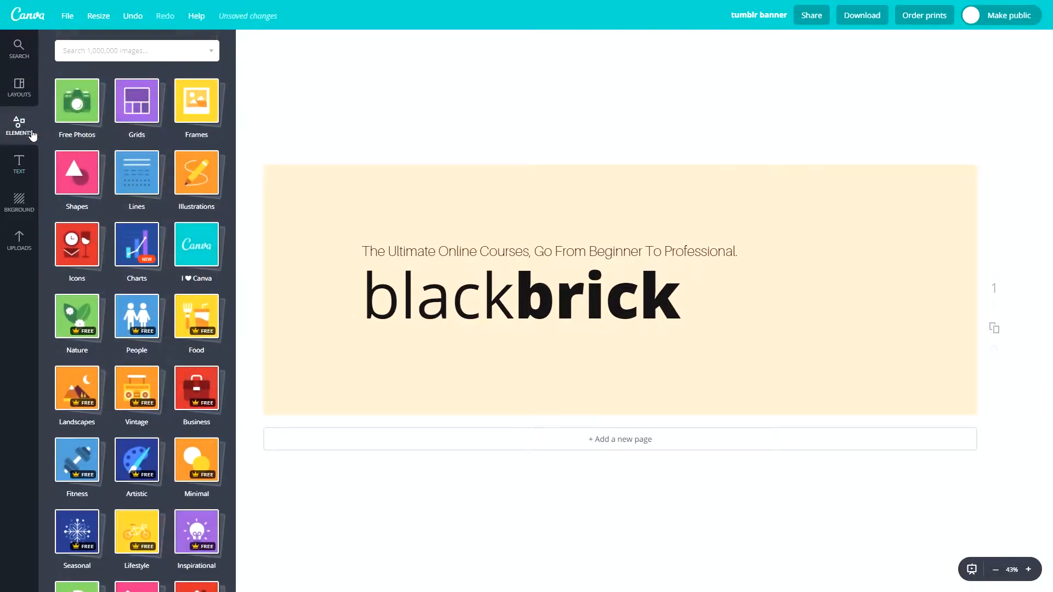
{"action": "left_click", "coordinate": [85, 181]}
{"action": "left_click", "coordinate": [81, 266]}
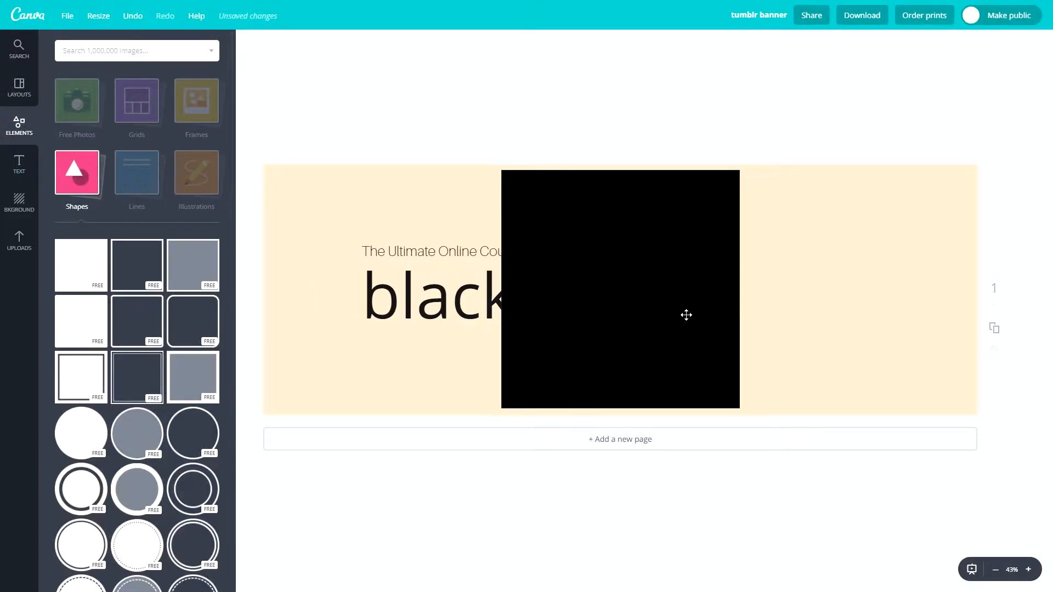
{"action": "left_click_drag", "start_coordinate": [650, 222], "coordinate": [917, 301]}
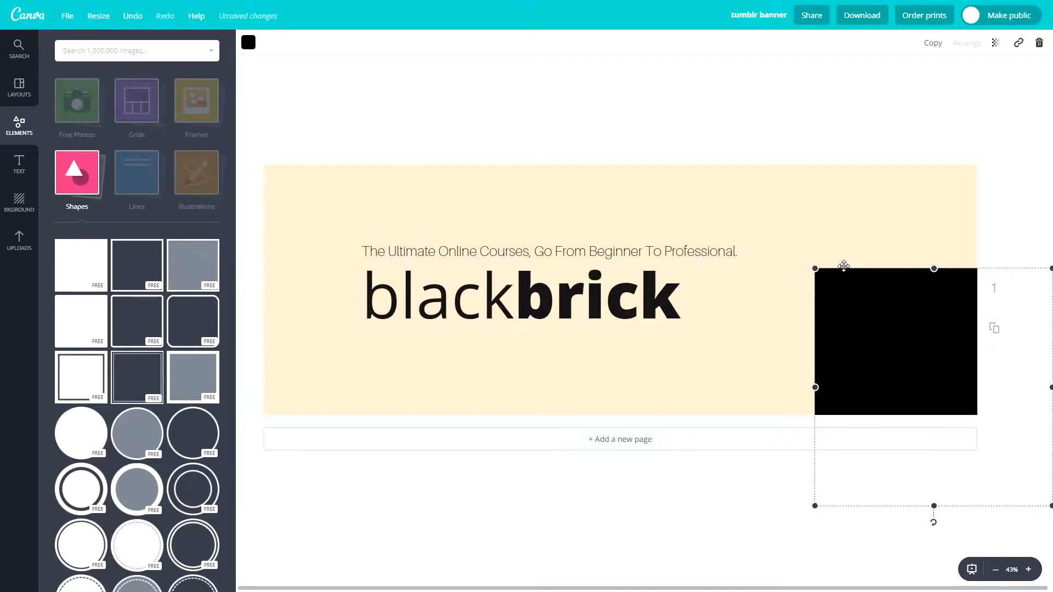
{"action": "left_click_drag", "start_coordinate": [818, 270], "coordinate": [886, 338]}
{"action": "left_click_drag", "start_coordinate": [900, 385], "coordinate": [815, 299]}
{"action": "left_click_drag", "start_coordinate": [786, 262], "coordinate": [929, 383]}
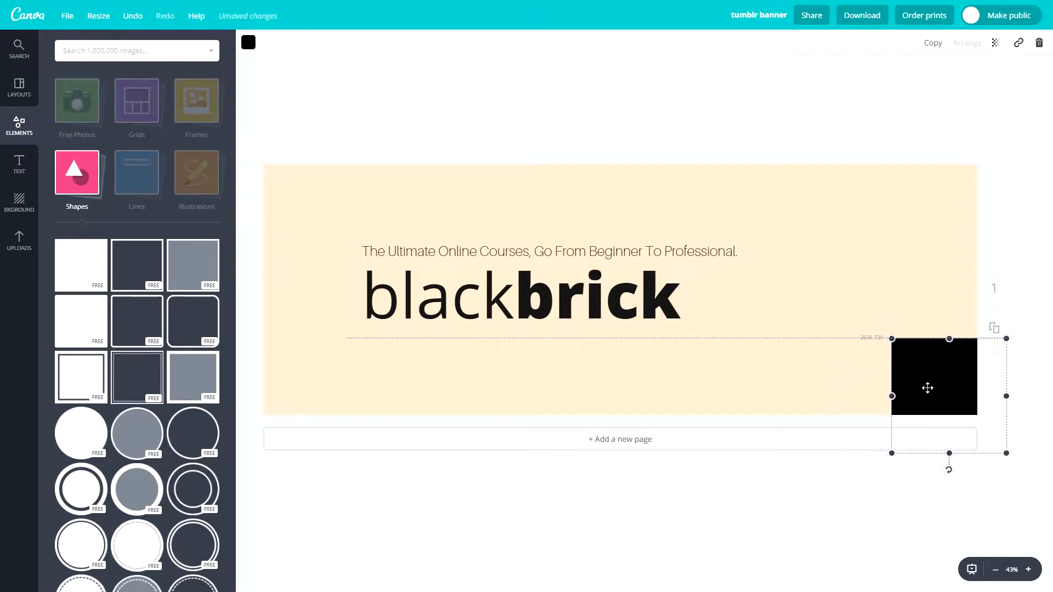
{"action": "left_click", "coordinate": [996, 248]}
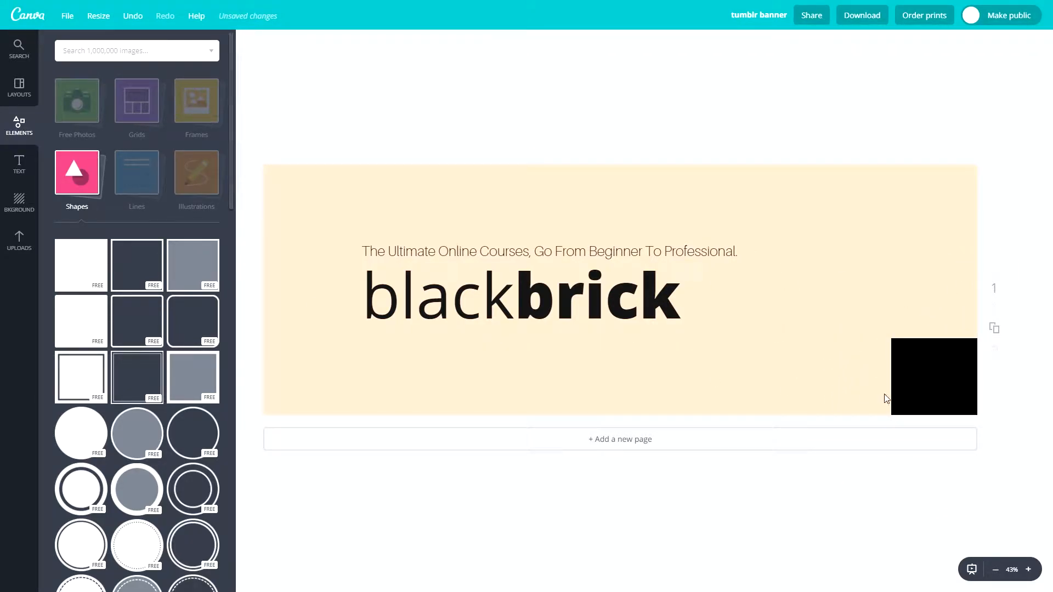
Duplicate the black square beside the original and recolour the copy with the cream background colour
{"action": "left_click_drag", "start_coordinate": [915, 380], "coordinate": [791, 287]}
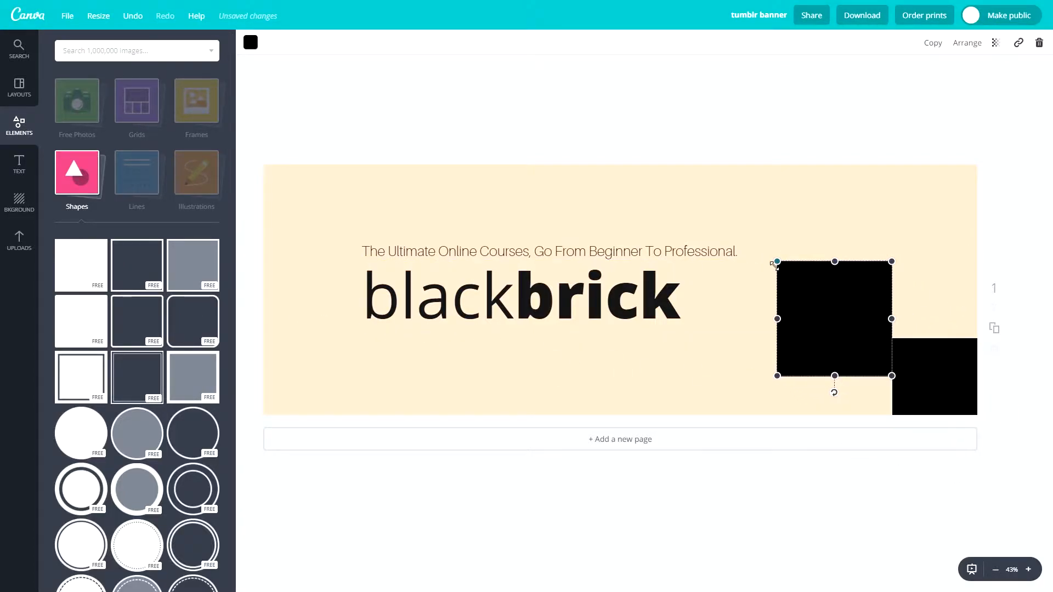
{"action": "left_click", "coordinate": [250, 42]}
{"action": "left_click", "coordinate": [280, 95]}
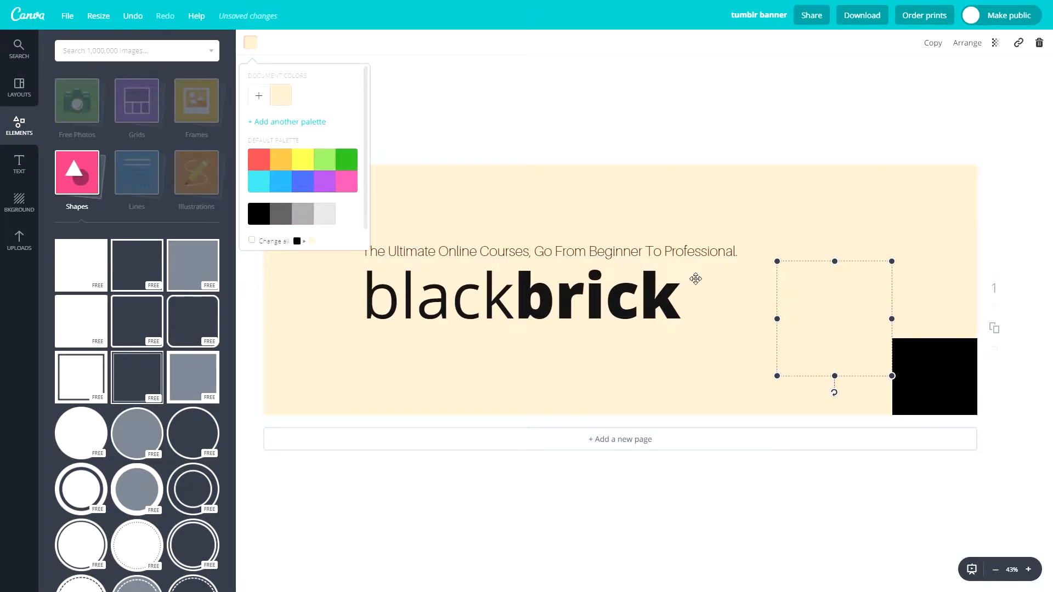
Shrink the cream square and place it over the black corner square, leaving a black L-shaped border along its top and left
{"action": "left_click_drag", "start_coordinate": [777, 267], "coordinate": [827, 314]}
{"action": "left_click_drag", "start_coordinate": [874, 351], "coordinate": [954, 402]}
{"action": "left_click", "coordinate": [998, 430]}
{"action": "left_click", "coordinate": [996, 441]}
{"action": "left_click_drag", "start_coordinate": [947, 405], "coordinate": [948, 421]}
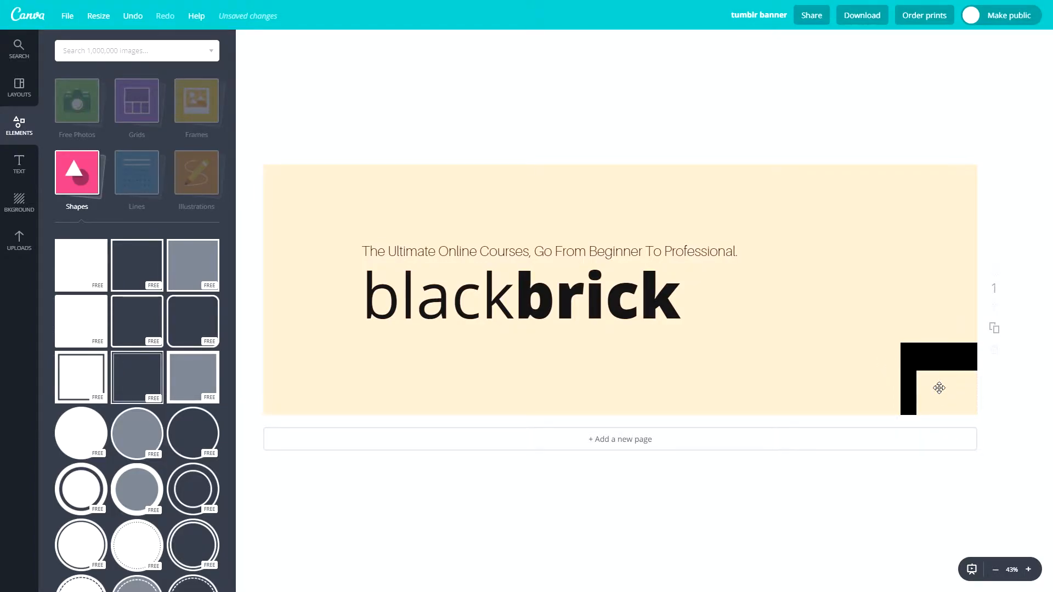
Tilt the cream square by about 20 degrees and reposition it so the black corner shape has angled, tapering edges
{"action": "left_click_drag", "start_coordinate": [972, 374], "coordinate": [985, 362]}
{"action": "left_click_drag", "start_coordinate": [946, 401], "coordinate": [932, 411]}
{"action": "left_click_drag", "start_coordinate": [974, 369], "coordinate": [952, 379]}
{"action": "left_click_drag", "start_coordinate": [947, 455], "coordinate": [927, 459]}
{"action": "left_click", "coordinate": [1009, 371]}
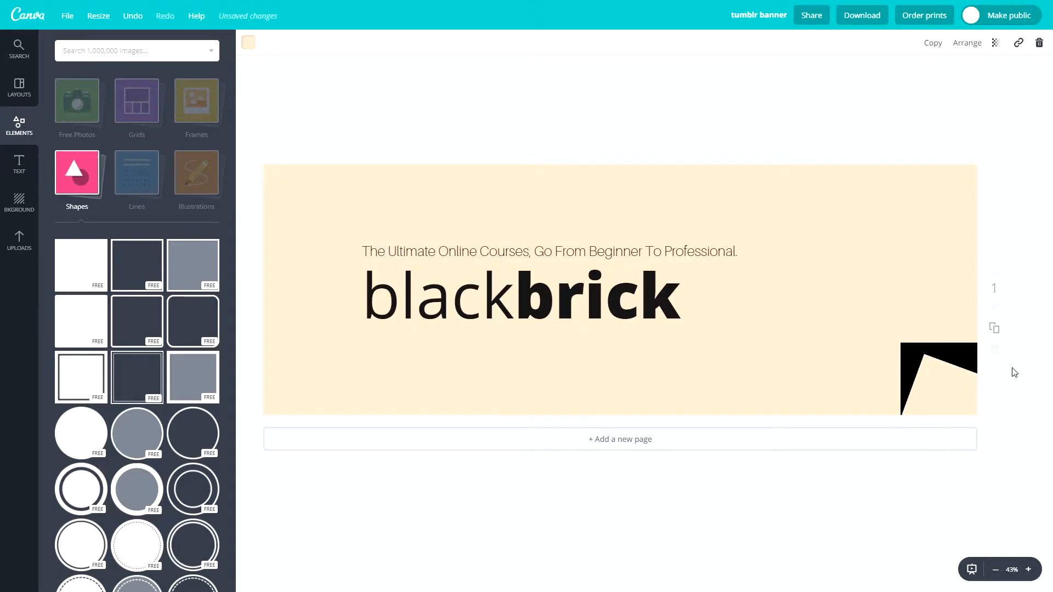
Duplicate the black and cream corner squares together and place the copies near the banner's lower-left edge
{"action": "left_click_drag", "start_coordinate": [877, 321], "coordinate": [344, 431]}
{"action": "key", "text": "ctrl+c"}
{"action": "key", "text": "ctrl+v"}
{"action": "left_click", "coordinate": [414, 502]}
Rotate the copied black square about 45 degrees into an upward-pointing peak at the banner's bottom edge and fit the cream copy over it
{"action": "left_click_drag", "start_coordinate": [302, 336], "coordinate": [335, 427]}
{"action": "left_click_drag", "start_coordinate": [325, 387], "coordinate": [402, 396]}
{"action": "left_click", "coordinate": [482, 461]}
{"action": "left_click", "coordinate": [397, 383]}
{"action": "left_click_drag", "start_coordinate": [442, 450], "coordinate": [422, 540]}
{"action": "left_click", "coordinate": [422, 545]}
{"action": "left_click", "coordinate": [404, 406]}
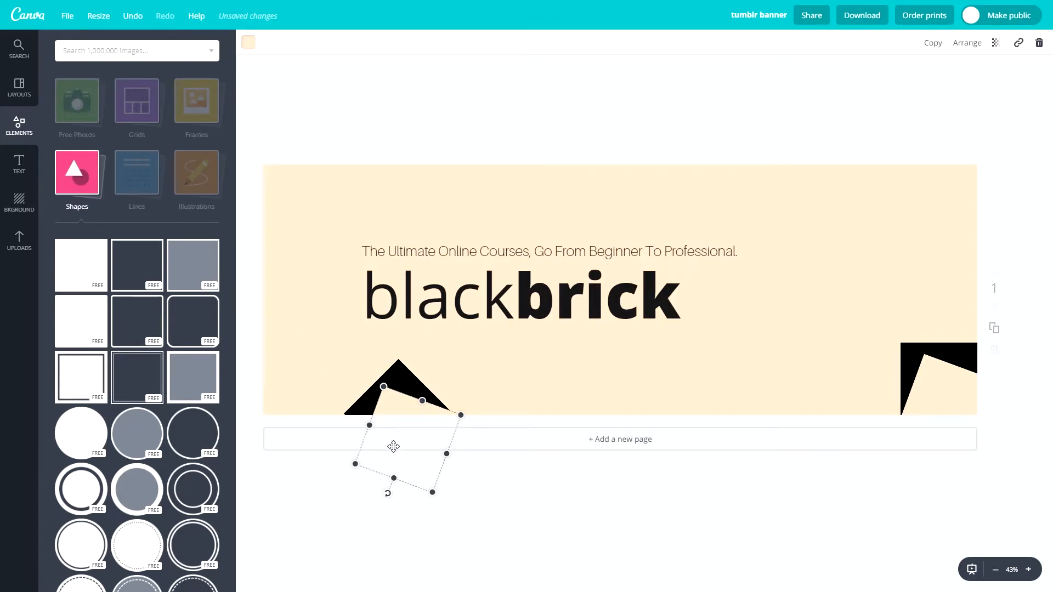
Nudge the cream copy left over the black peak and move both shapes together into the banner's bottom-left corner
{"action": "left_click_drag", "start_coordinate": [394, 445], "coordinate": [385, 447]}
{"action": "left_click", "coordinate": [656, 544]}
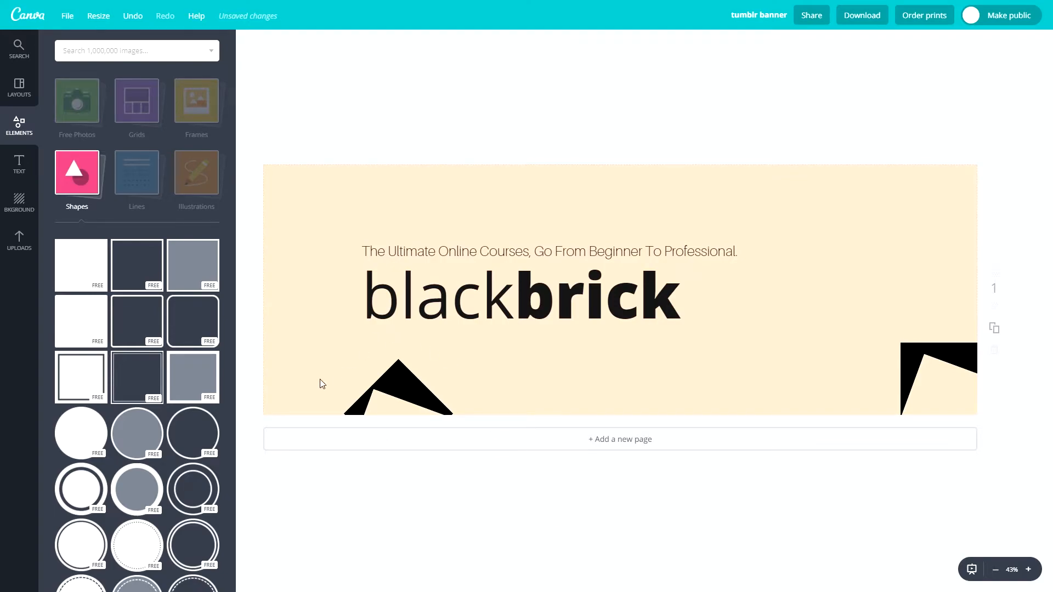
{"action": "left_click_drag", "start_coordinate": [451, 525], "coordinate": [276, 391]}
{"action": "left_click", "coordinate": [353, 512]}
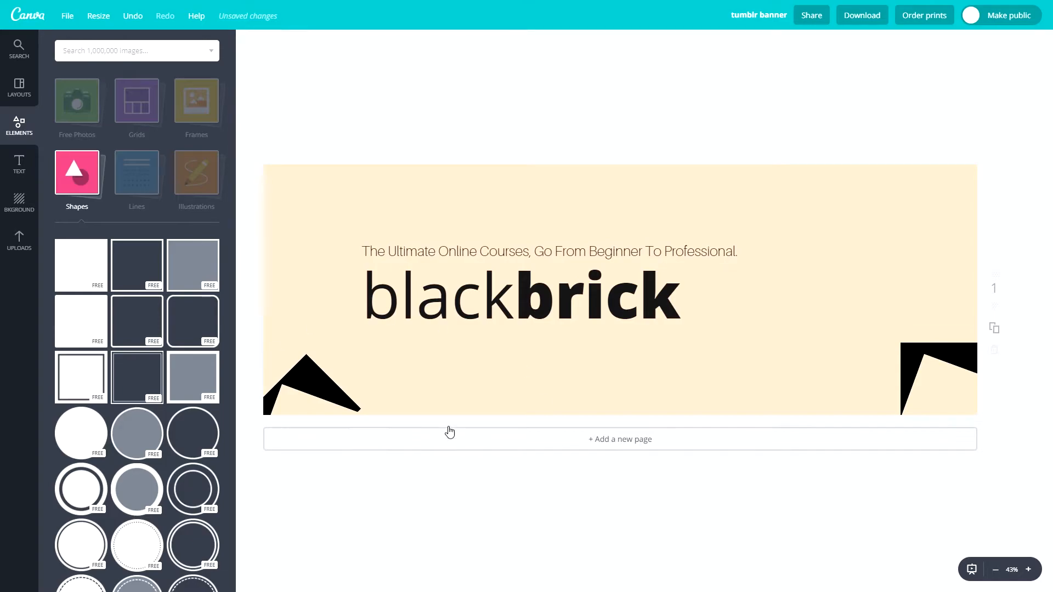